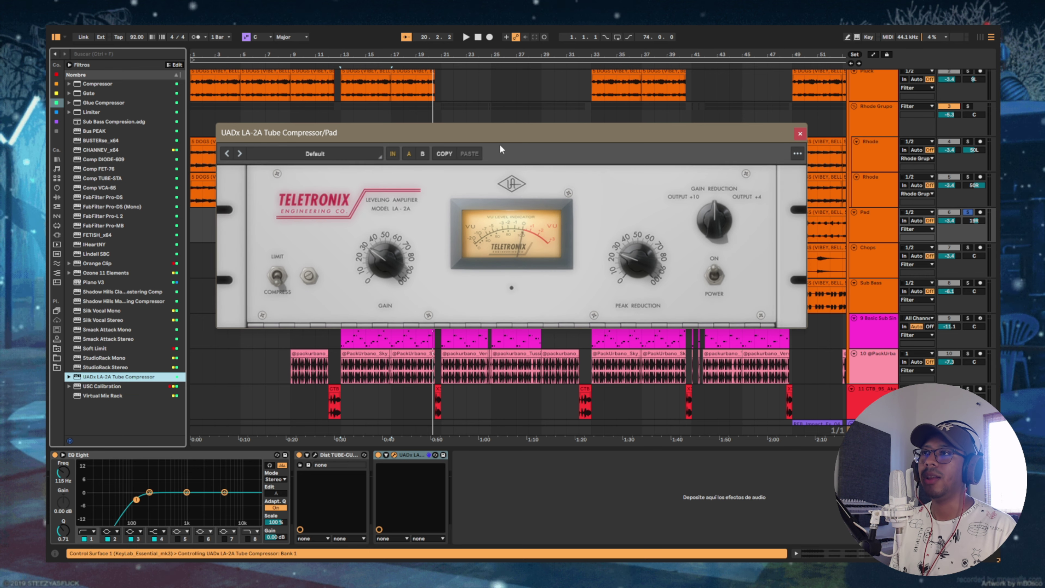
# Step: Fine-tune the peak reduction of the Pad track's LA-2A compressor and compare playback with the compressor bypassed and active
pyautogui.moveTo(499, 140); pyautogui.dragTo(500, 152)
pyautogui.press('space')
pyautogui.moveTo(637, 273); pyautogui.dragTo(640, 275)
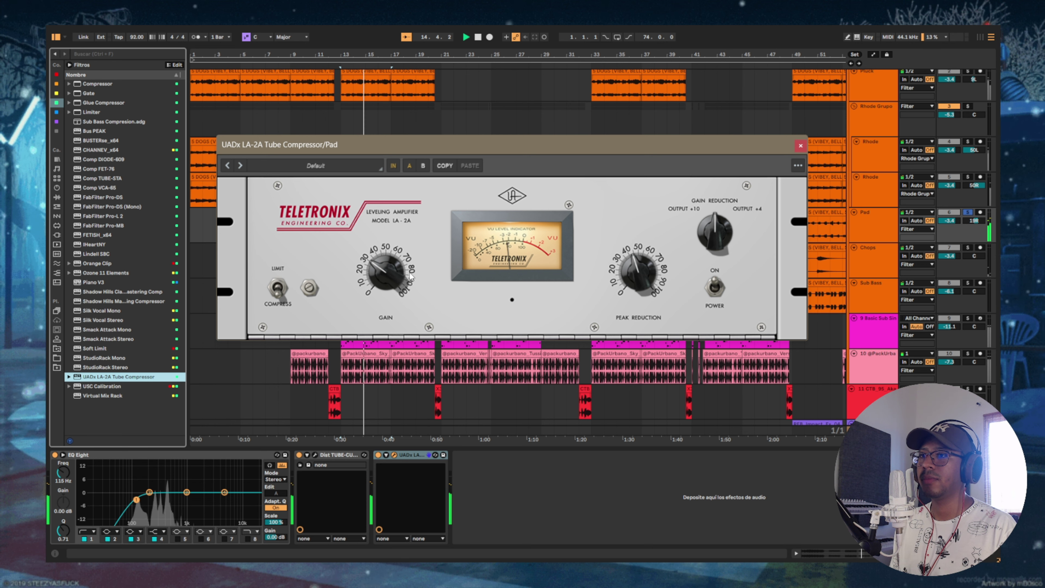
pyautogui.click(378, 454)
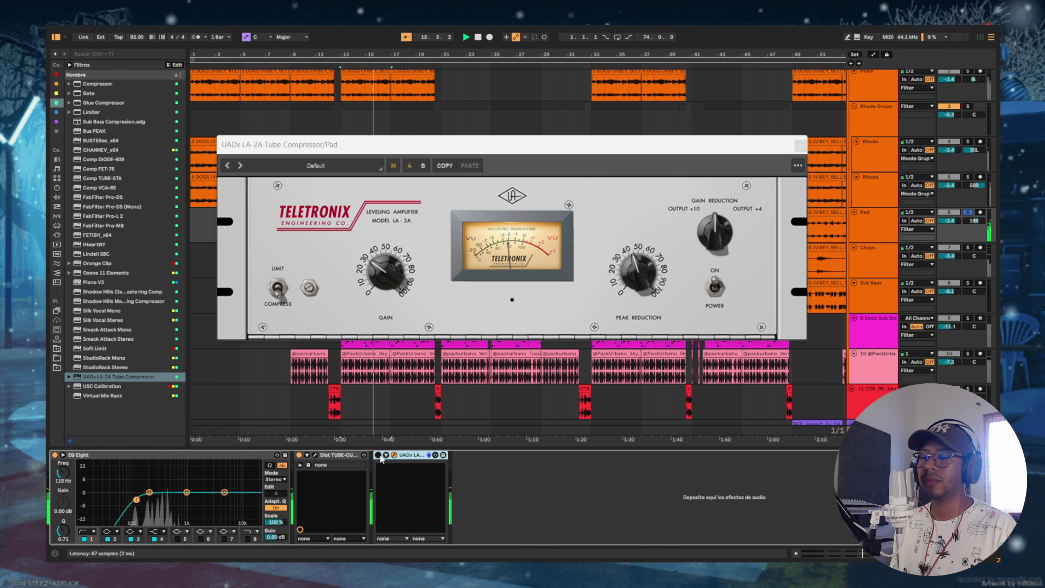
pyautogui.click(377, 454)
pyautogui.click(390, 283)
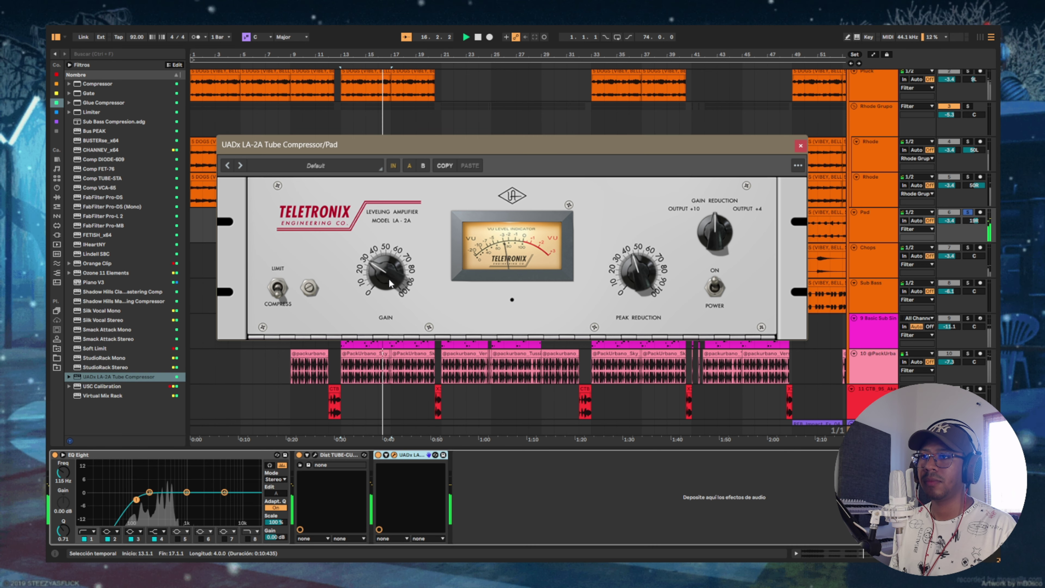
pyautogui.click(800, 145)
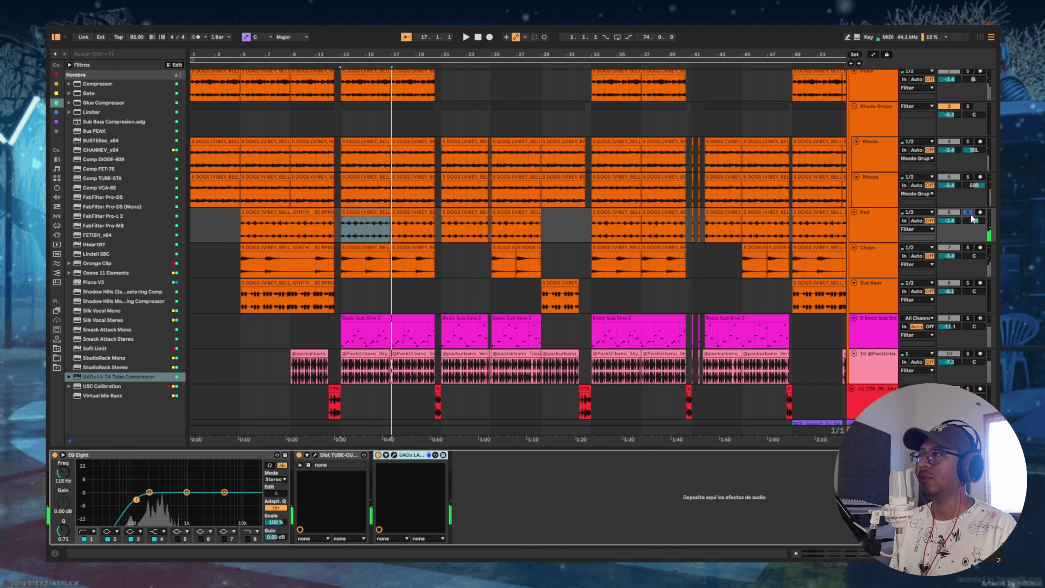
# Step: Set the Pad track's volume to -3.2 dB in the mixer while the full mix plays
pyautogui.press('Tab')
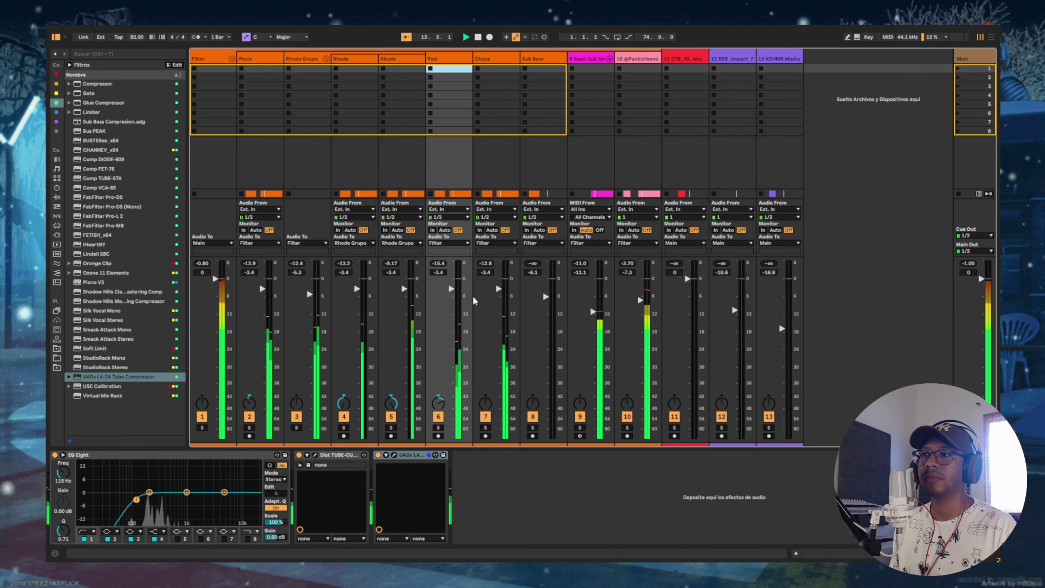
pyautogui.moveTo(453, 289); pyautogui.dragTo(453, 289)
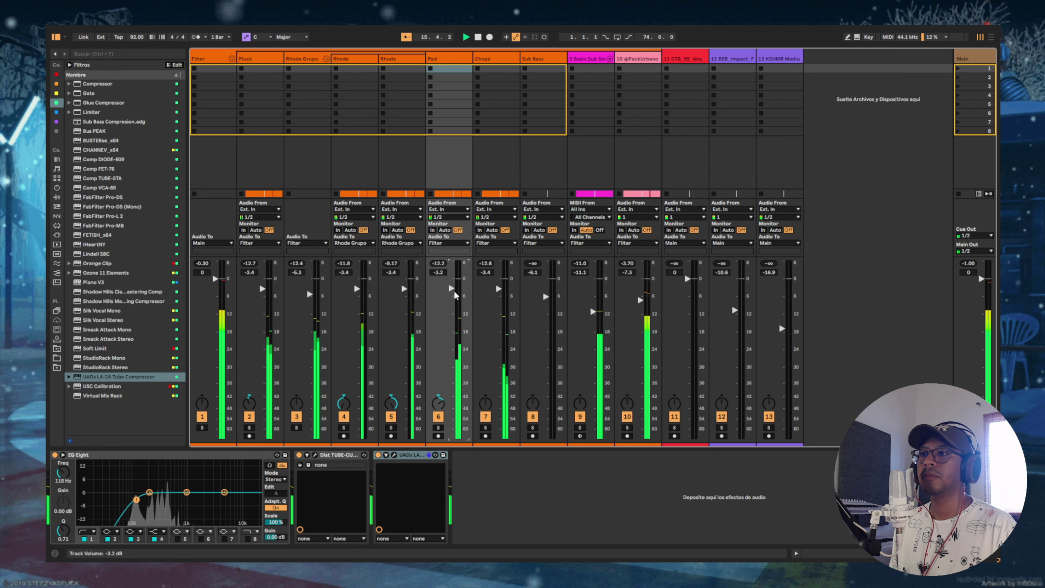
pyautogui.press('Tab')
# Step: Solo the Chops track and add the UADx LA-2A Tube Compressor after its EQ
pyautogui.click(967, 248)
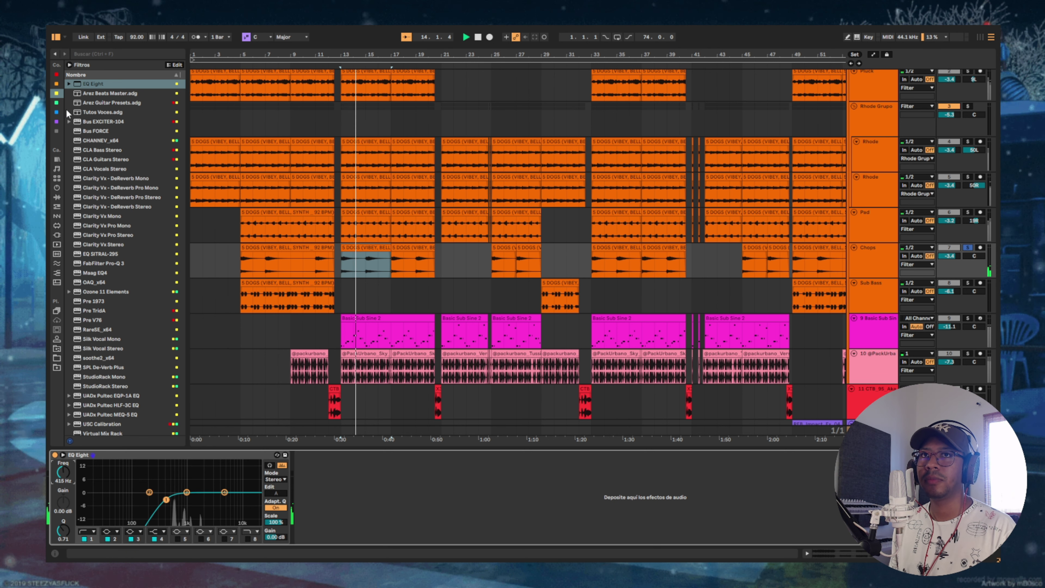
pyautogui.click(57, 103)
pyautogui.doubleClick(118, 376)
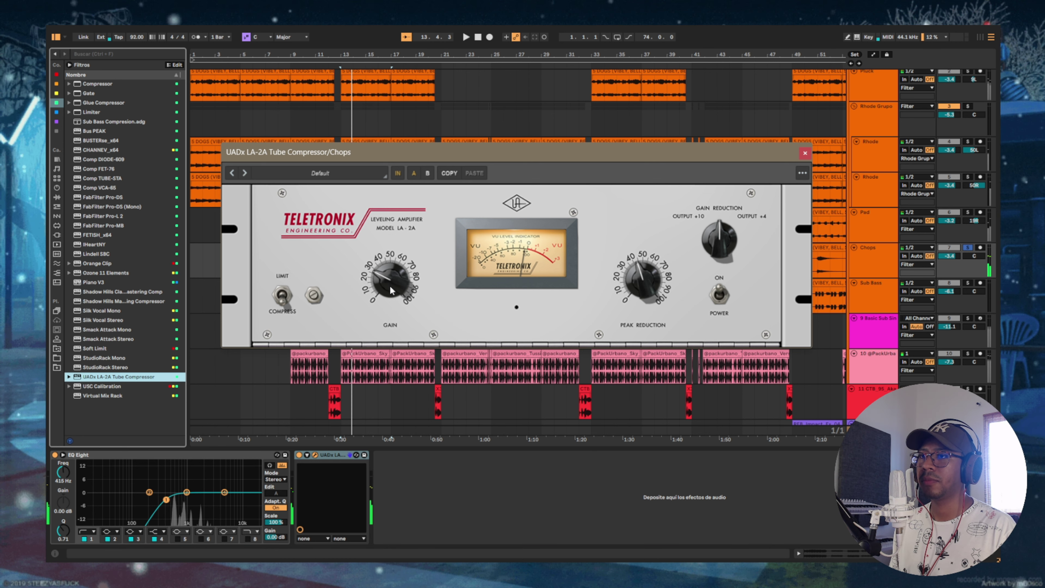
# Step: Compare the Chops track with its compressor bypassed and active, and listen to it in the full mix
pyautogui.click(299, 454)
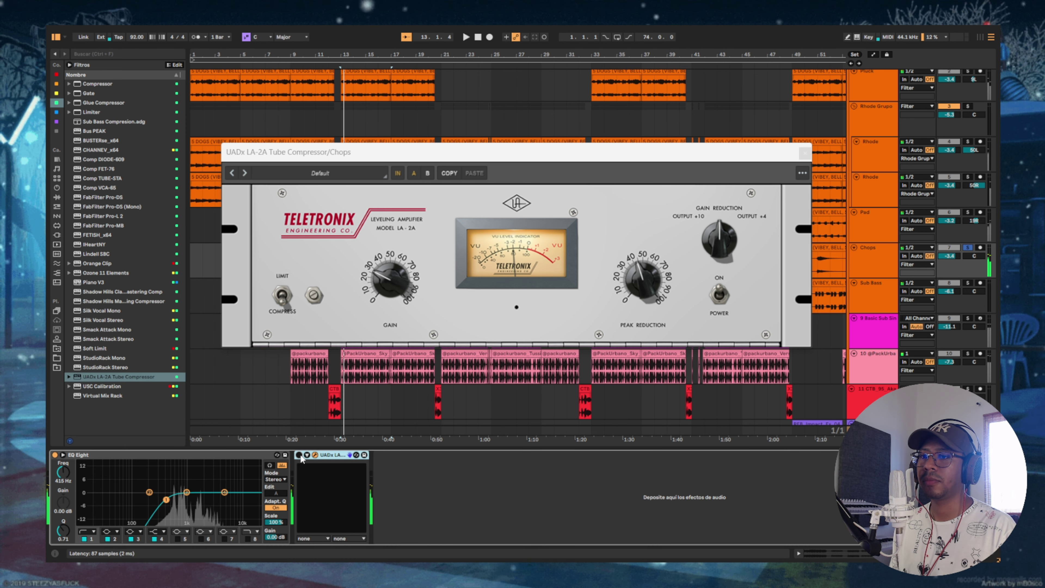
pyautogui.click(300, 455)
pyautogui.press('space')
pyautogui.click(805, 153)
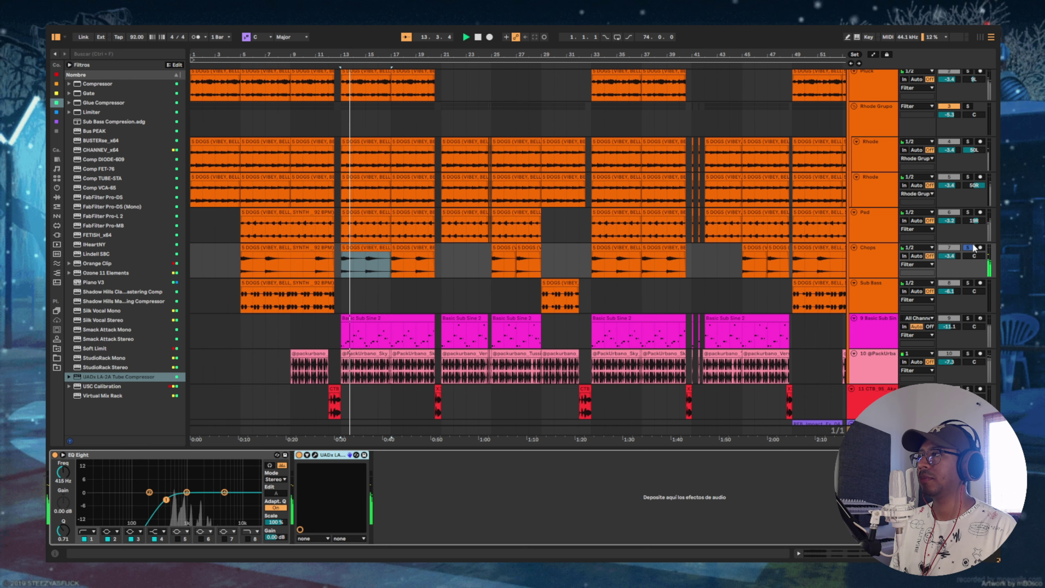
pyautogui.press('space')
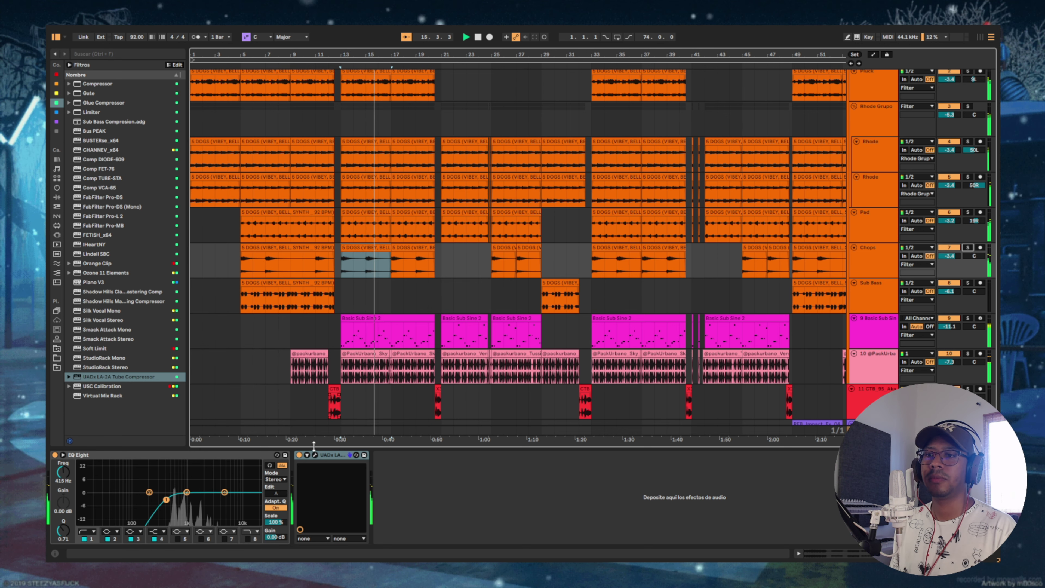
pyautogui.click(315, 455)
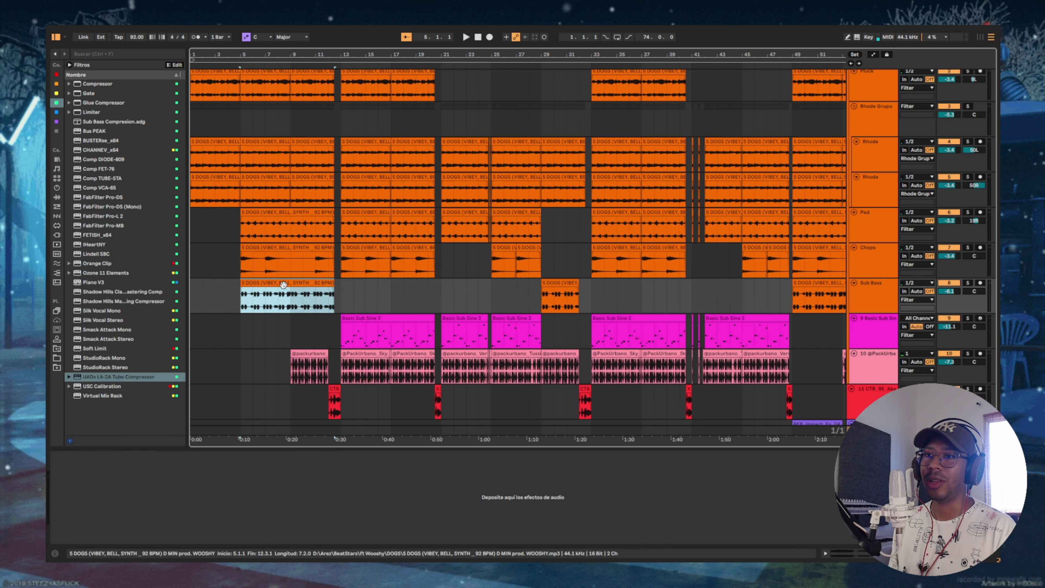
# Step: Solo the Sub Bass track and play its first clip
pyautogui.scroll(-3, 331, 289)
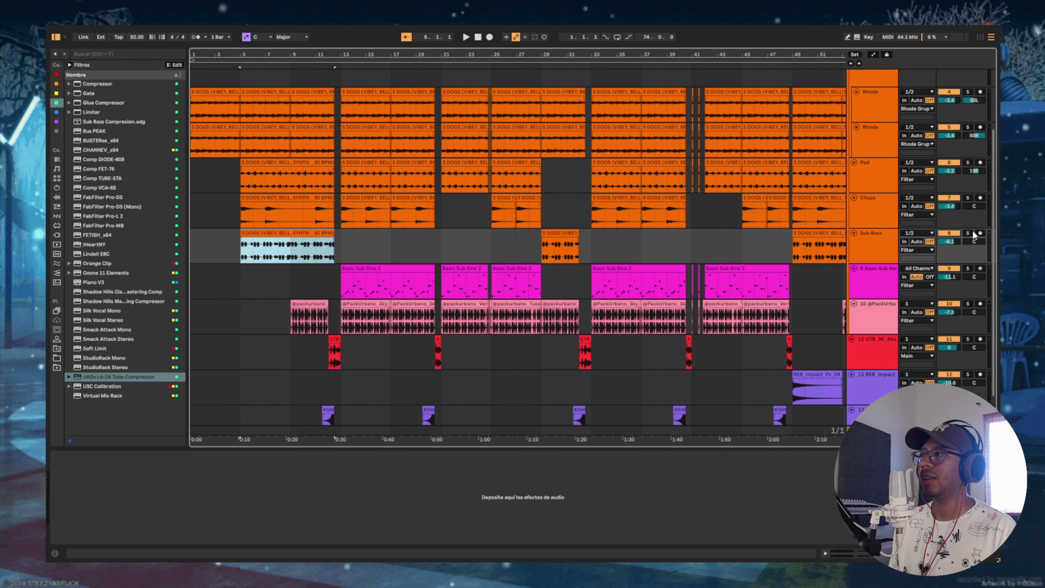
pyautogui.click(967, 234)
pyautogui.scroll(2, 276, 252)
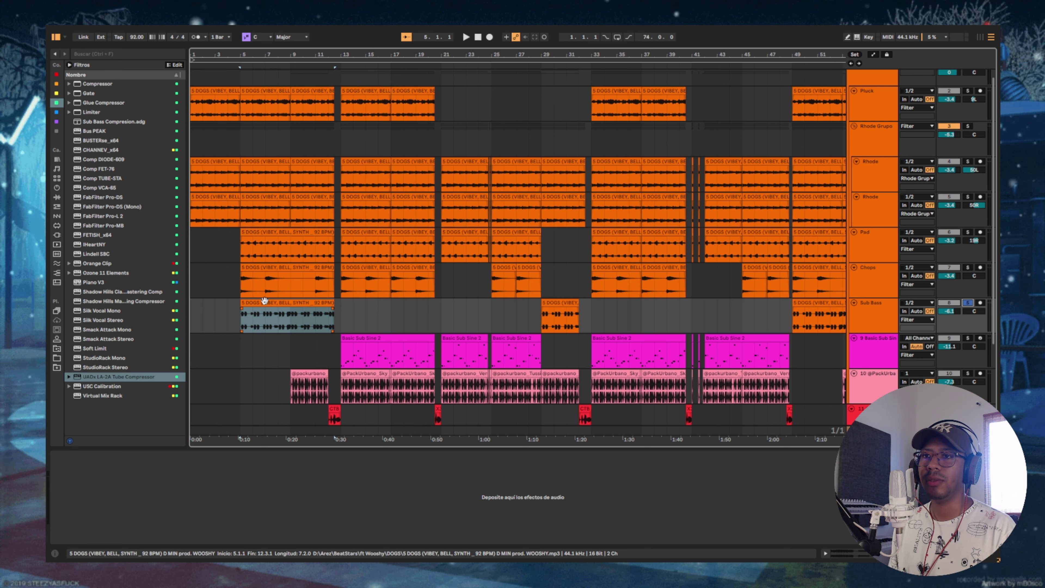
pyautogui.click(264, 302)
pyautogui.press('space')
# Step: Add an EQ Eight to the Sub Bass track with band 1 as a low cut at 20 Hz
pyautogui.click(57, 94)
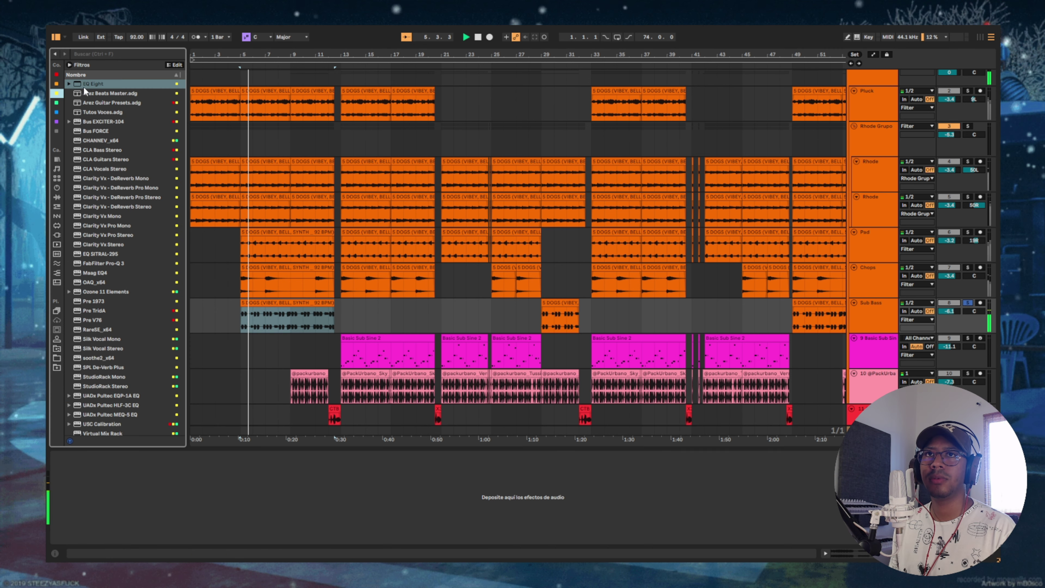
pyautogui.doubleClick(88, 84)
pyautogui.click(88, 531)
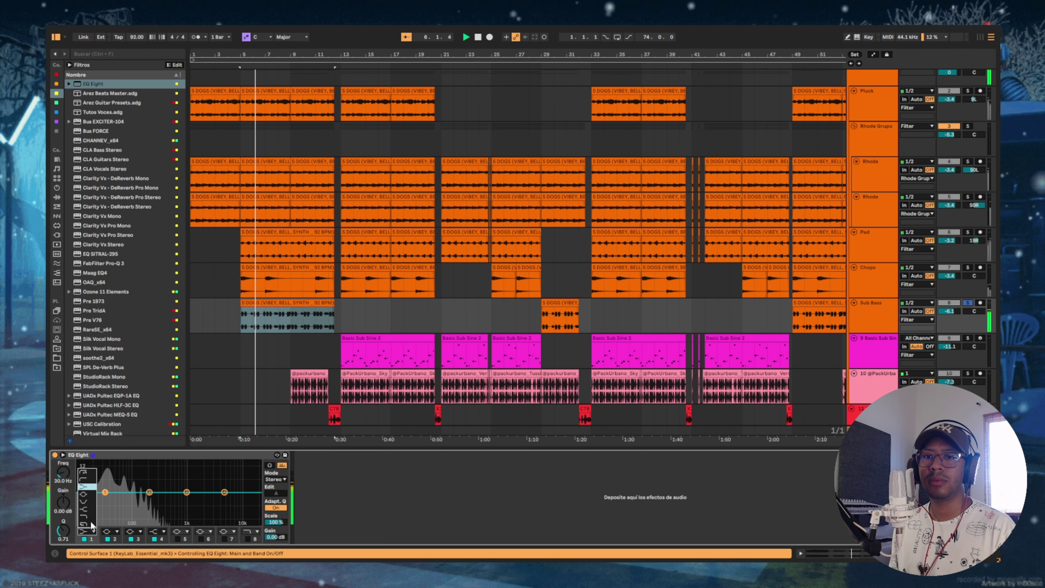
pyautogui.click(83, 480)
# Step: Stop playback and group the Sub Bass and Basic Sub Sine 2 tracks
pyautogui.press('space')
pyautogui.click(383, 344)
pyautogui.click(319, 323)
pyautogui.click(380, 348)
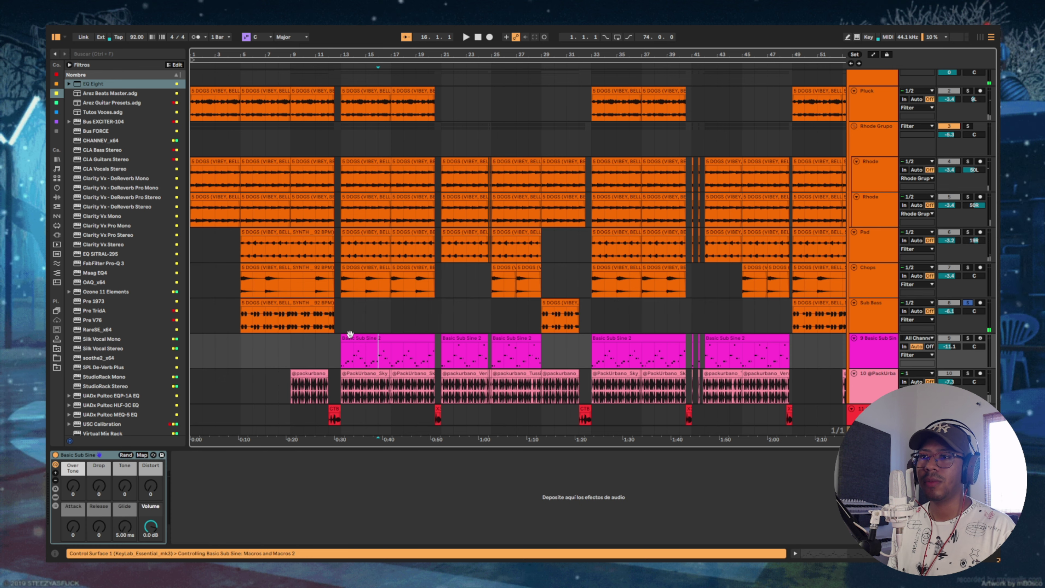
pyautogui.moveTo(327, 324); pyautogui.dragTo(318, 323)
pyautogui.scroll(-3, 880, 287)
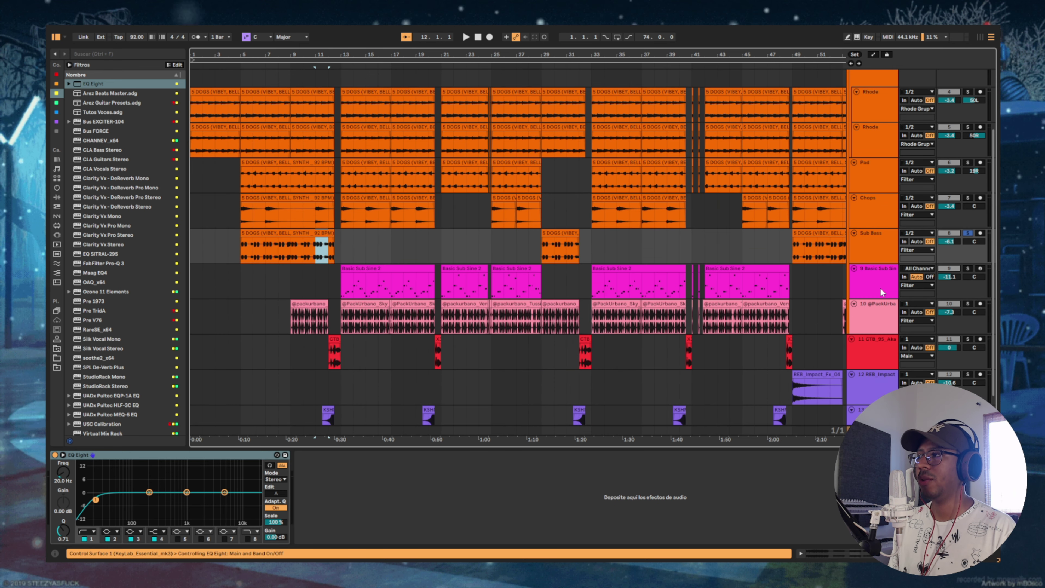
pyautogui.keyDown('shift'); pyautogui.click(875, 272); pyautogui.keyUp('shift')
pyautogui.hotkey('ctrl', 'g')
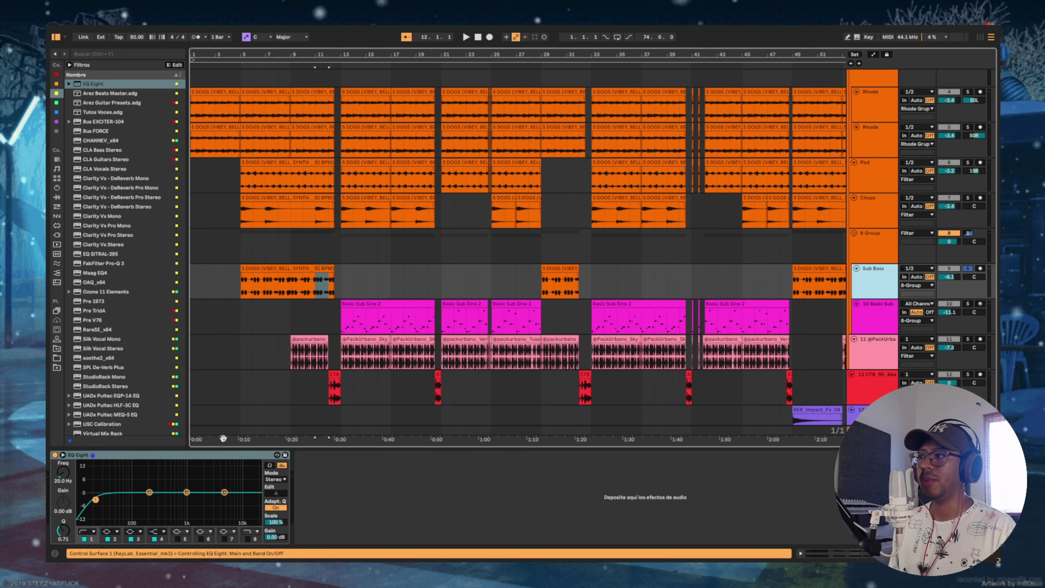
# Step: Move the EQ Eight from the Sub Bass track onto the new group and rename the group Sub Bass Grupo
pyautogui.moveTo(162, 455); pyautogui.dragTo(683, 335)
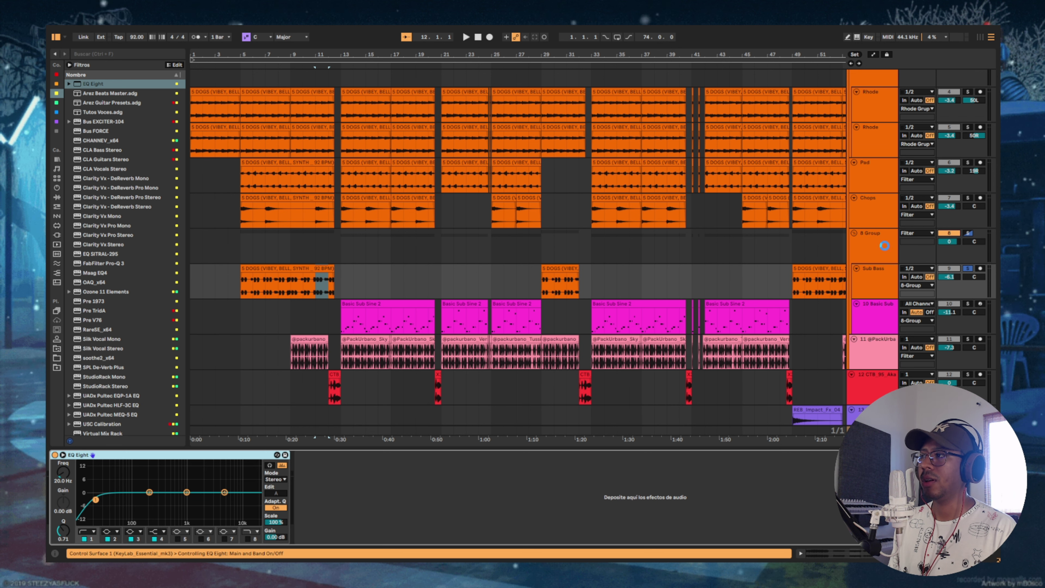
pyautogui.moveTo(885, 245); pyautogui.dragTo(879, 247)
pyautogui.write('Sub Bass Grup')
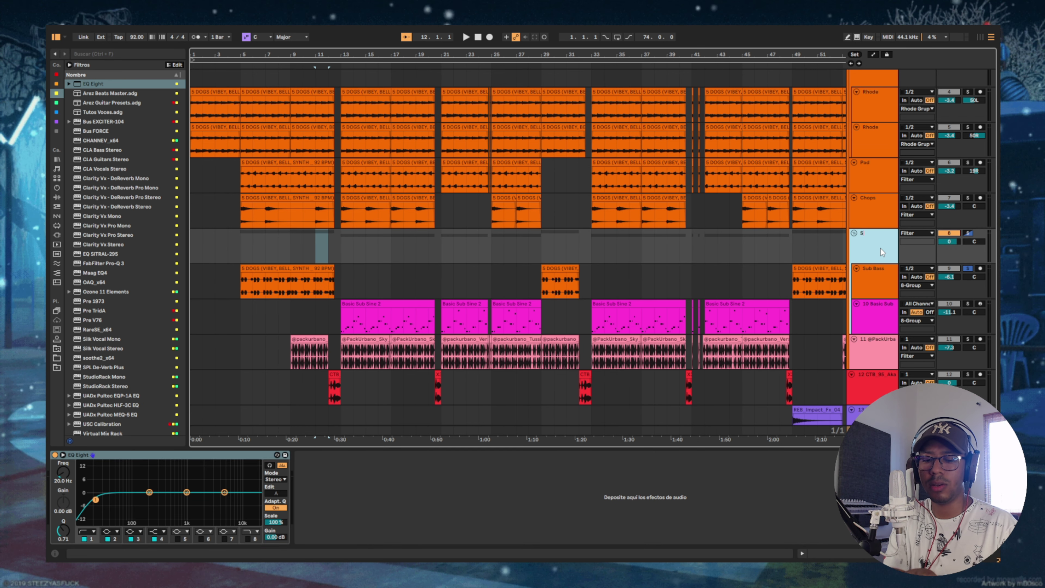
pyautogui.press('Return')
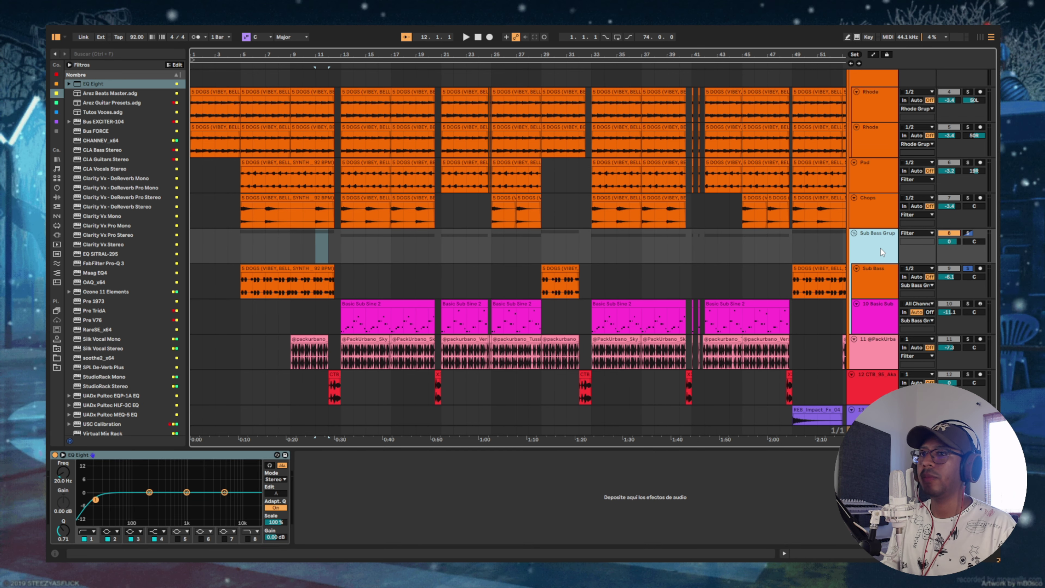
# Step: Solo the Sub Bass Grupo and play it from the start of the first Sub Bass clip at bar 5
pyautogui.click(967, 234)
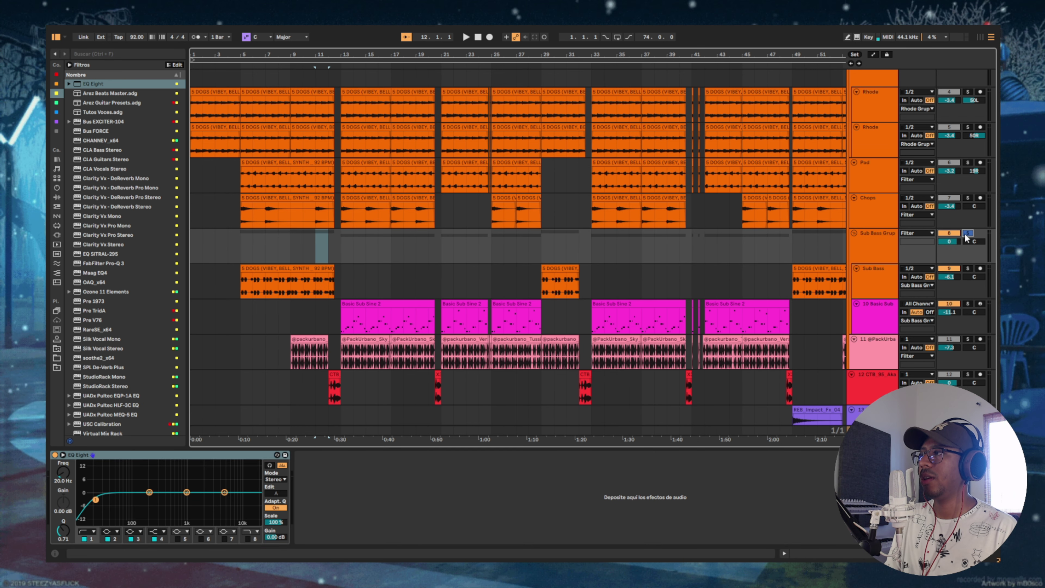
pyautogui.click(242, 257)
pyautogui.press('space')
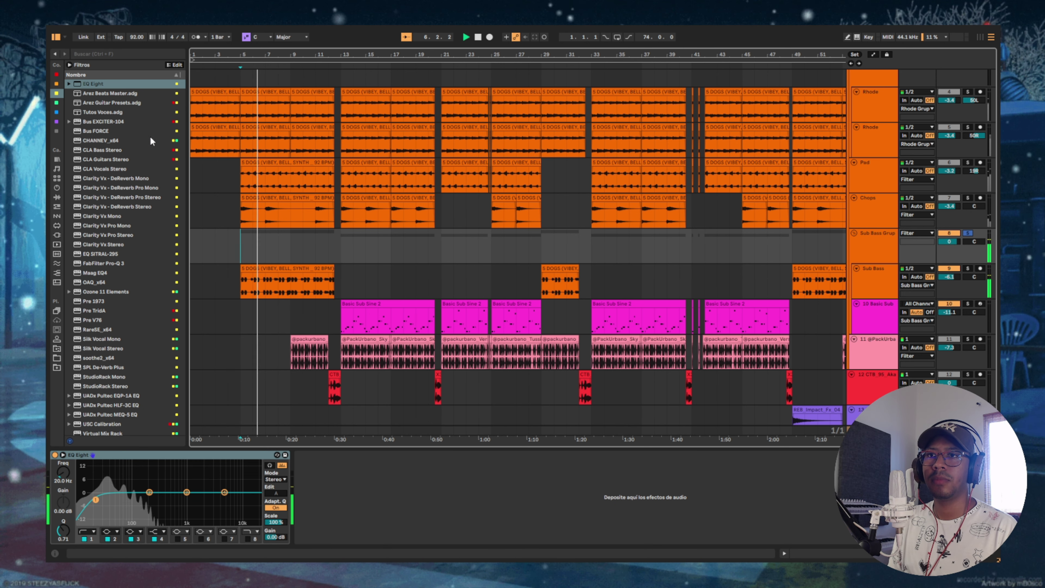
# Step: Enlarge the Sub Bass waveform and examine the level differences between its individual notes
pyautogui.moveTo(870, 297); pyautogui.dragTo(868, 349)
pyautogui.moveTo(251, 55); pyautogui.dragTo(390, 299)
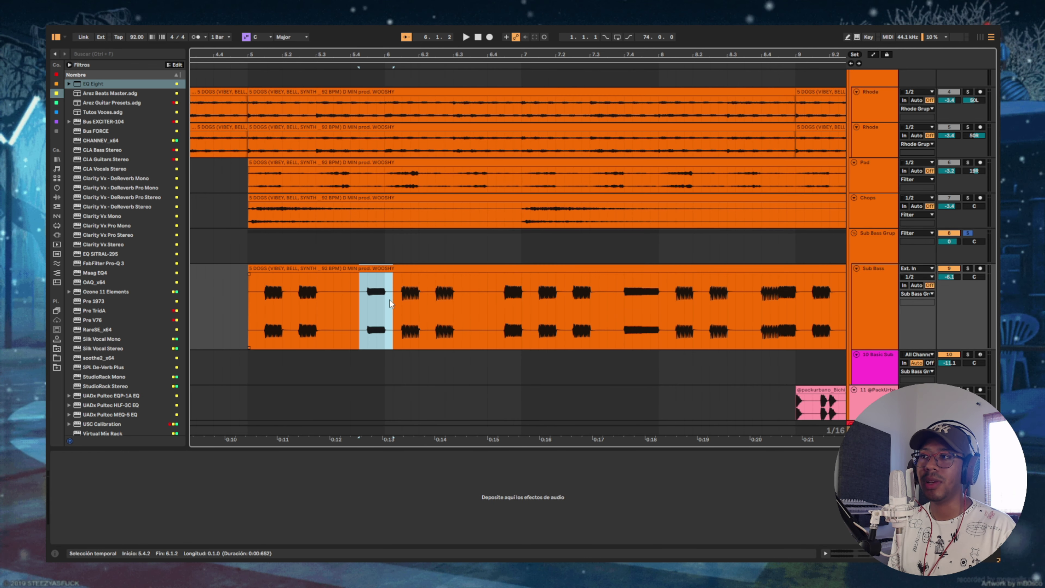
pyautogui.moveTo(504, 292); pyautogui.dragTo(529, 294)
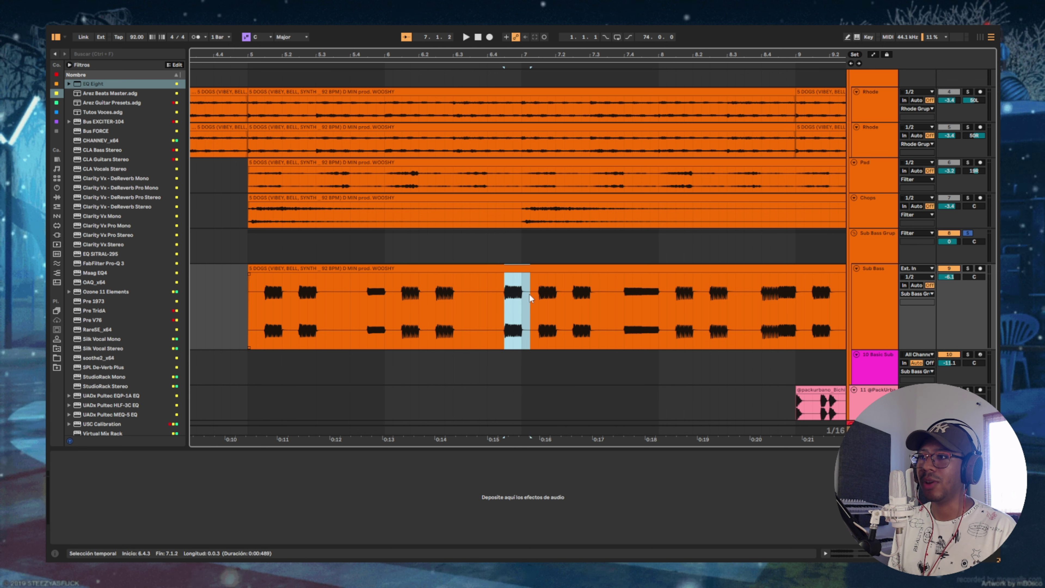
pyautogui.moveTo(290, 293); pyautogui.dragTo(314, 300)
pyautogui.moveTo(626, 293); pyautogui.dragTo(658, 296)
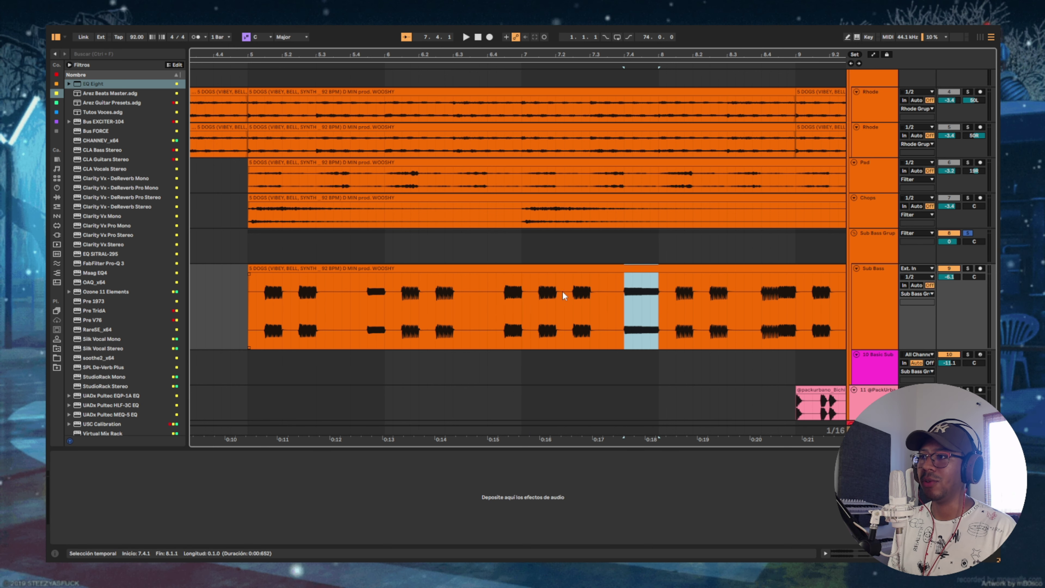
pyautogui.moveTo(562, 291); pyautogui.dragTo(596, 296)
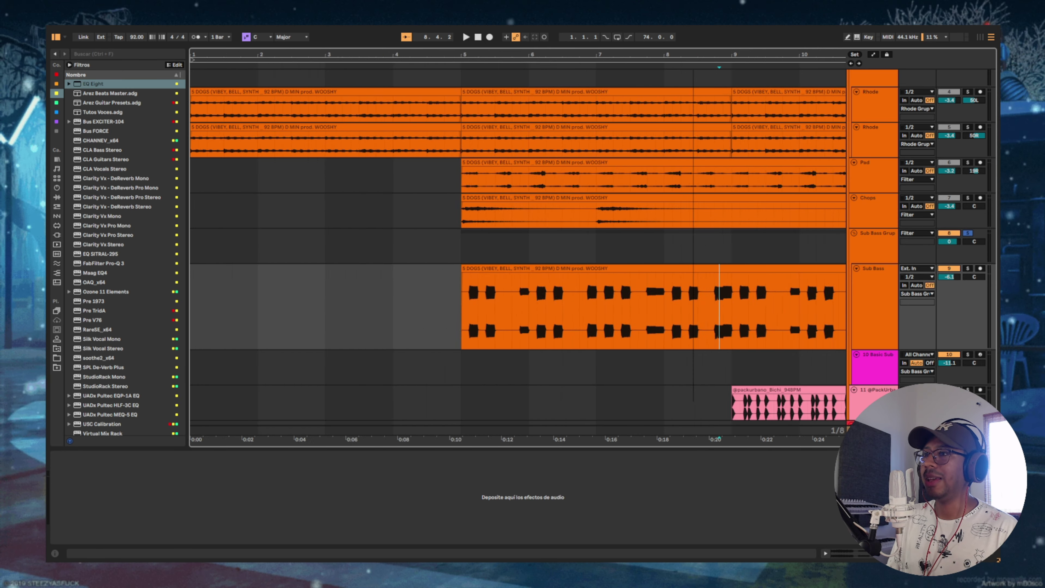
pyautogui.scroll(-5, 518, 264)
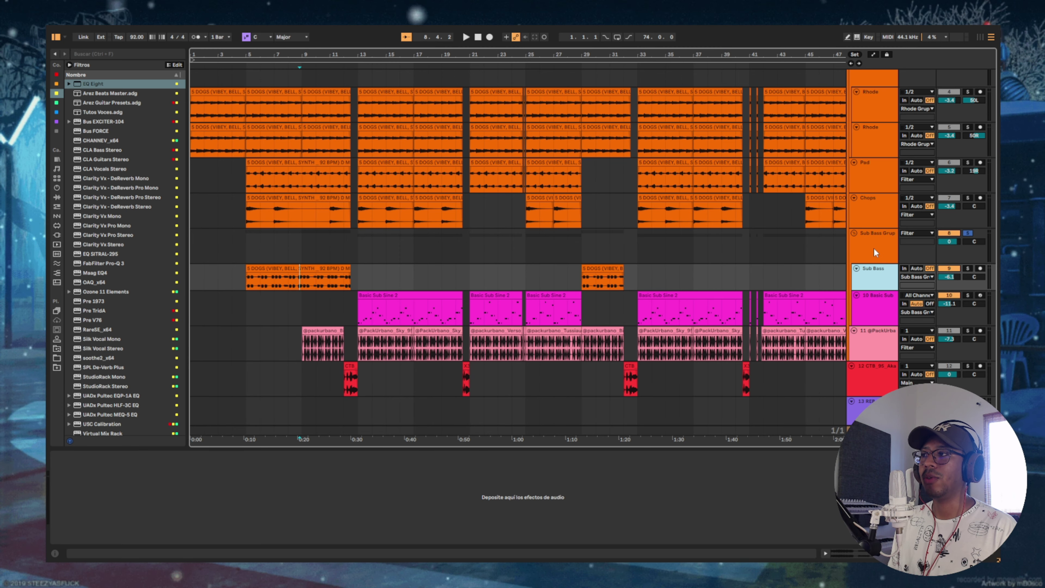
# Step: Add the Orange Clip plug-in after the EQ Eight on the Sub Bass Grupo and reposition its window
pyautogui.click(300, 253)
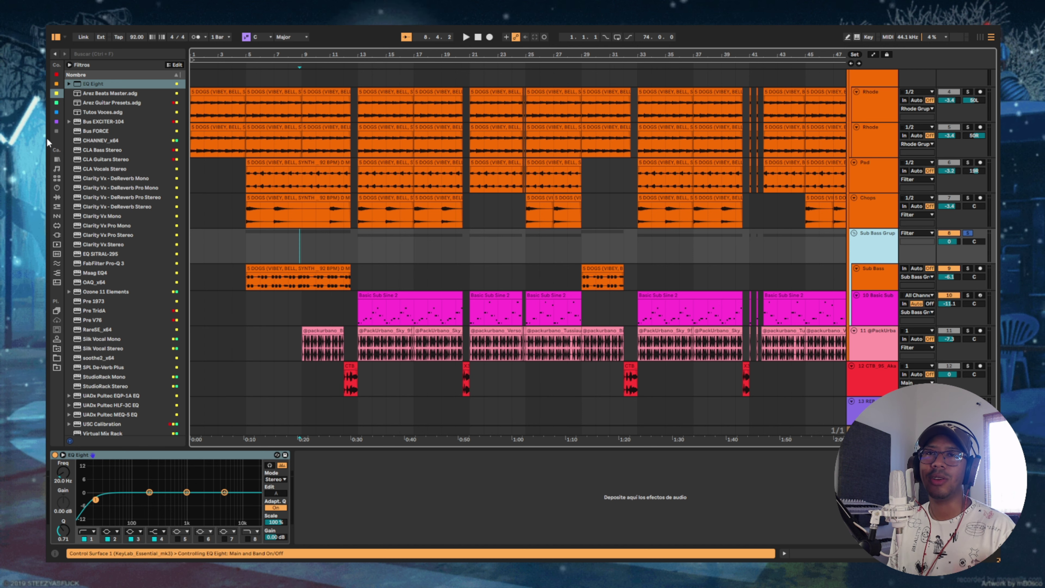
pyautogui.click(57, 103)
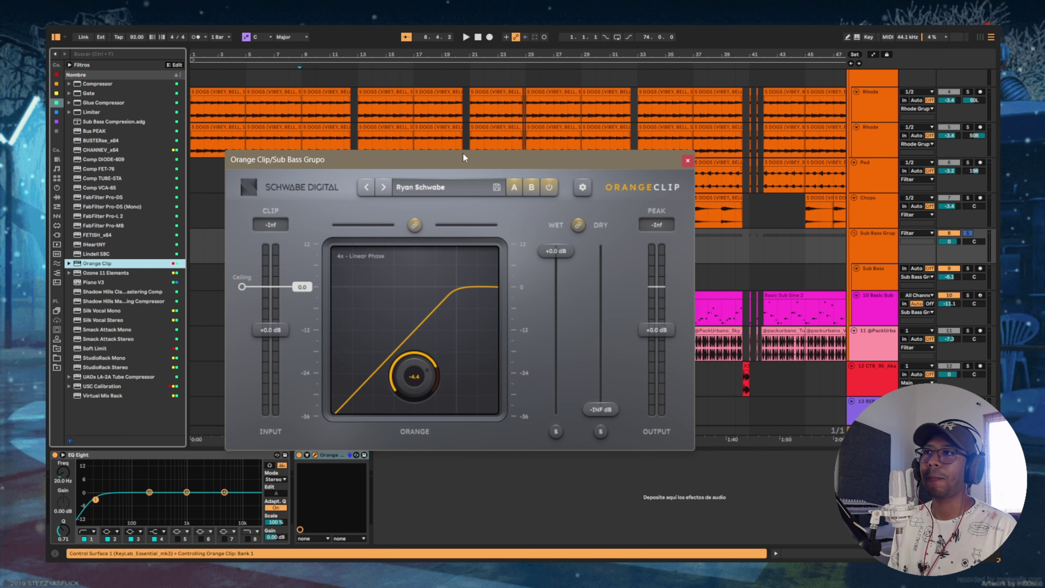
pyautogui.moveTo(463, 153); pyautogui.dragTo(557, 121)
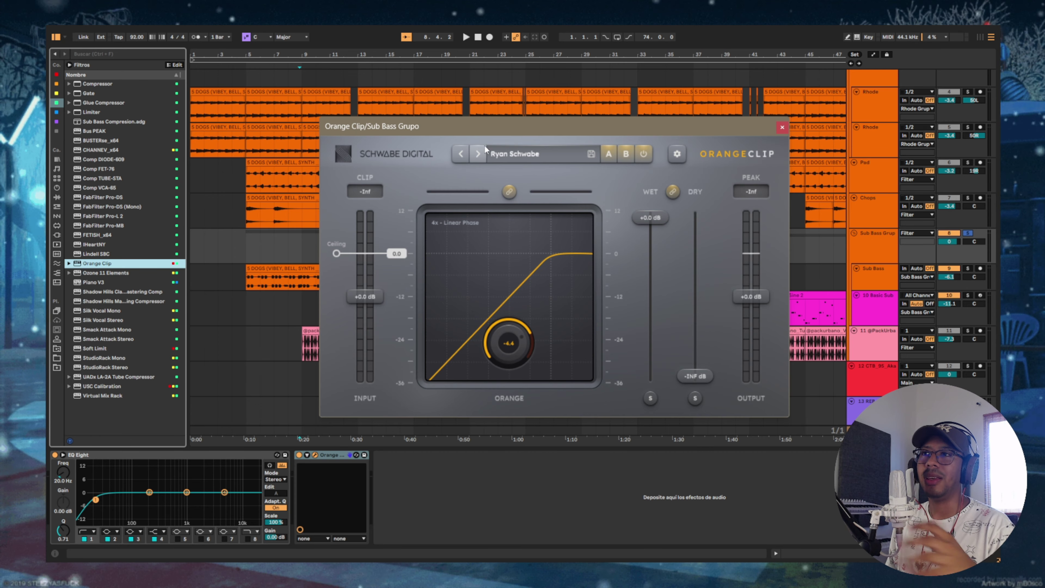
pyautogui.moveTo(484, 145); pyautogui.dragTo(415, 130)
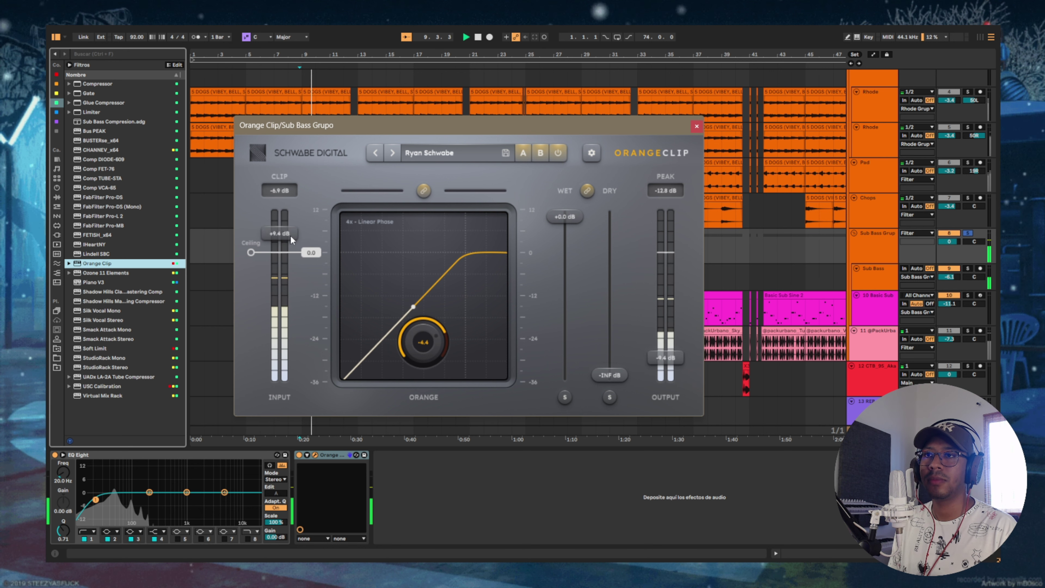
# Step: Set Orange Clip's input to +12 dB, its ceiling to -9.6 and its Orange amount to -19.6 during playback
pyautogui.moveTo(290, 236); pyautogui.dragTo(290, 209)
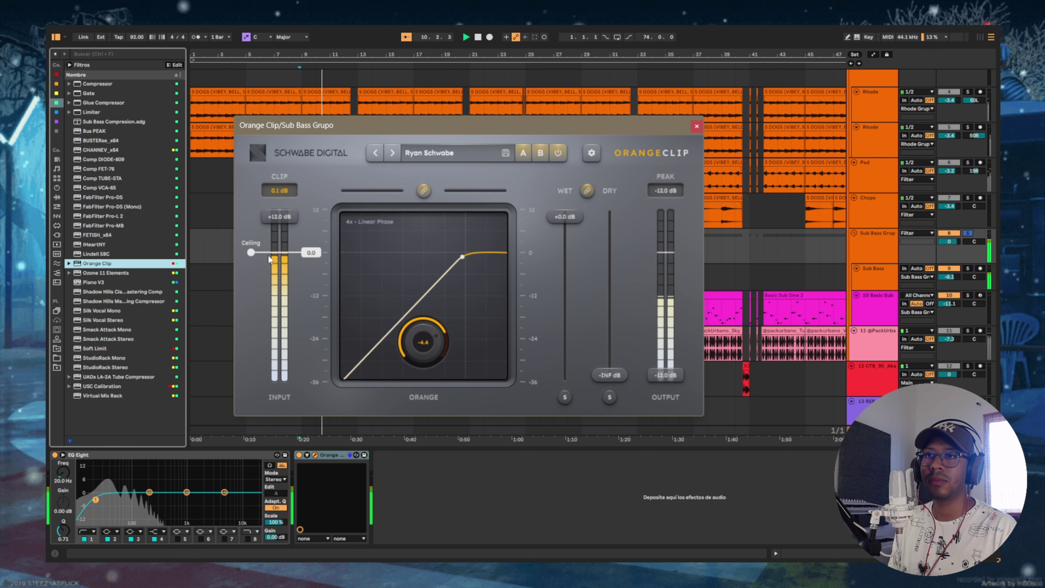
pyautogui.moveTo(268, 256); pyautogui.dragTo(271, 290)
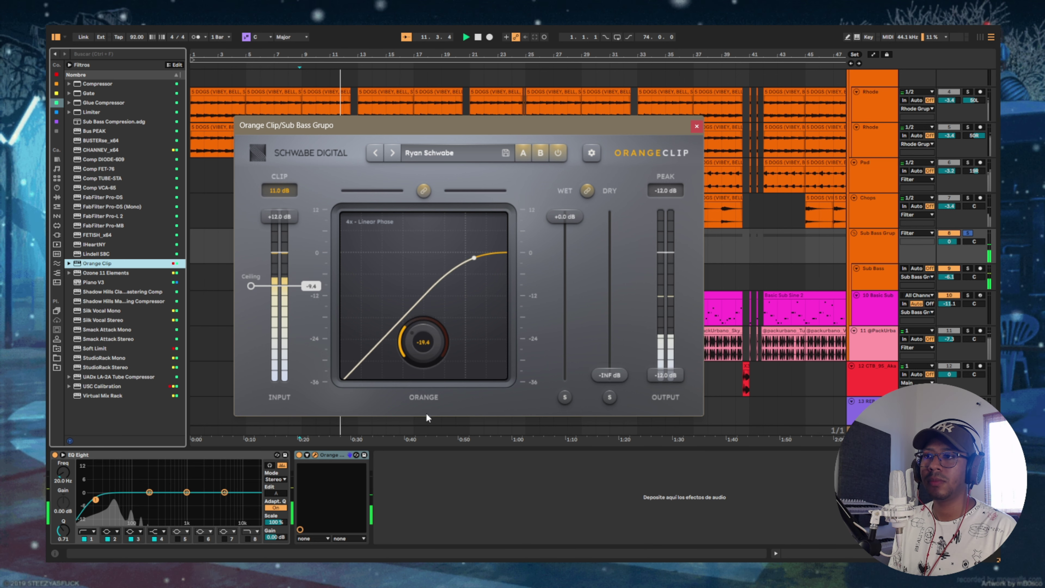
# Step: Play the full mix from bar 5 and set the Sub Bass track's volume to -4.8 dB
pyautogui.press('space')
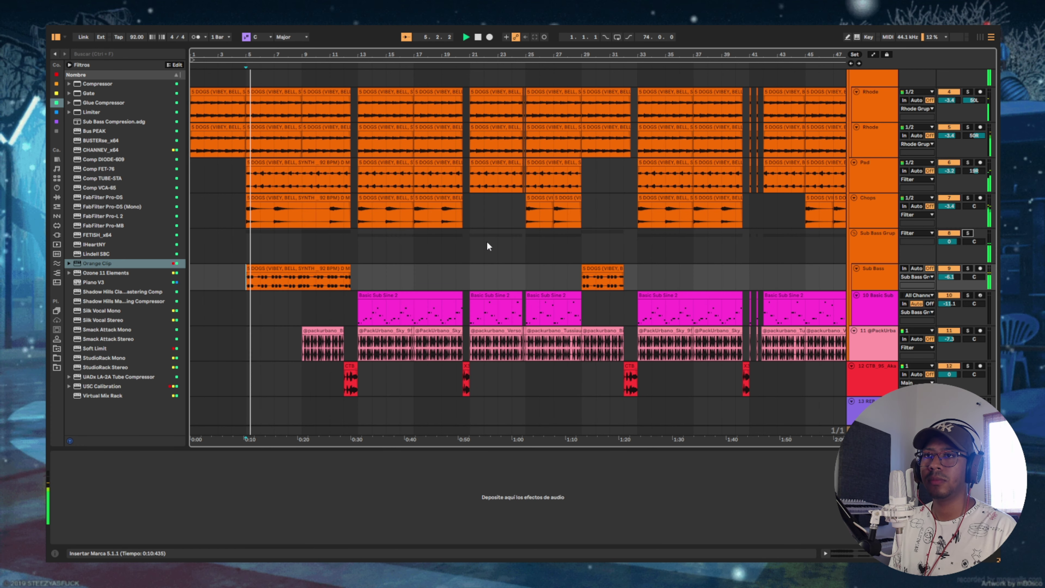
pyautogui.press('Tab')
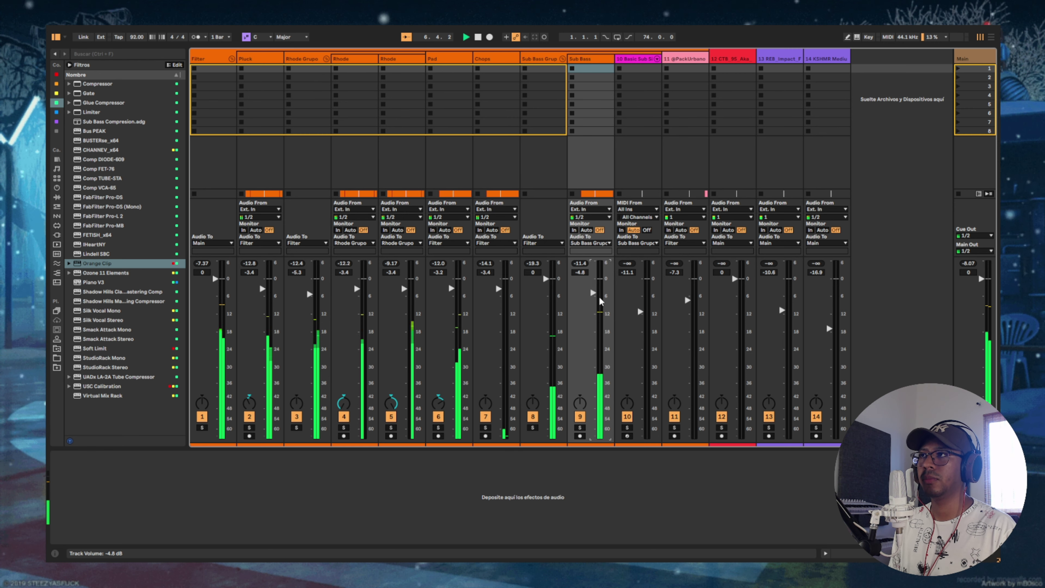
pyautogui.press('Tab')
# Step: Solo the Basic Sub track and play its first clip from bar 13
pyautogui.click(376, 302)
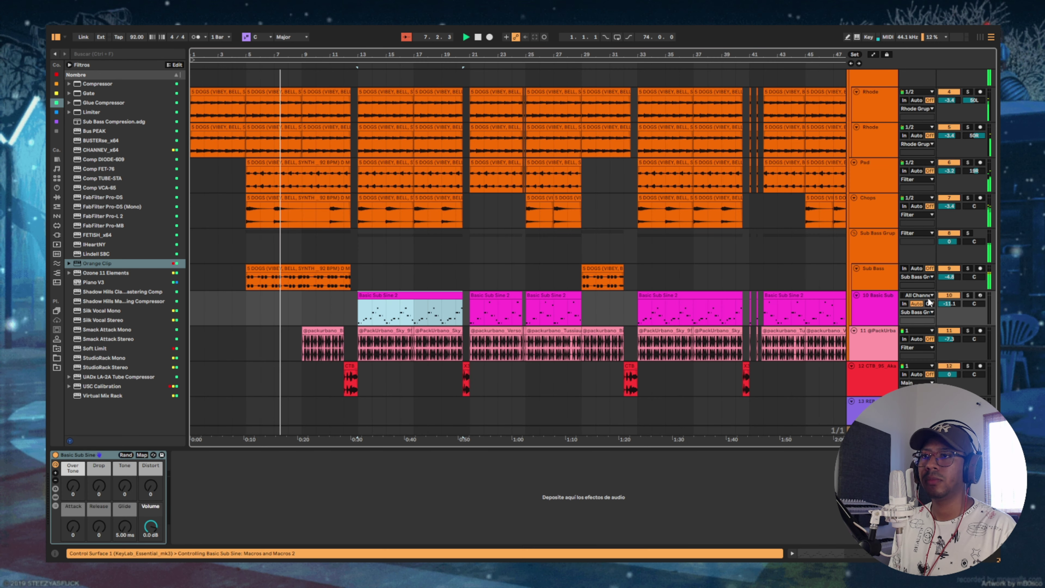
pyautogui.click(968, 295)
pyautogui.click(883, 306)
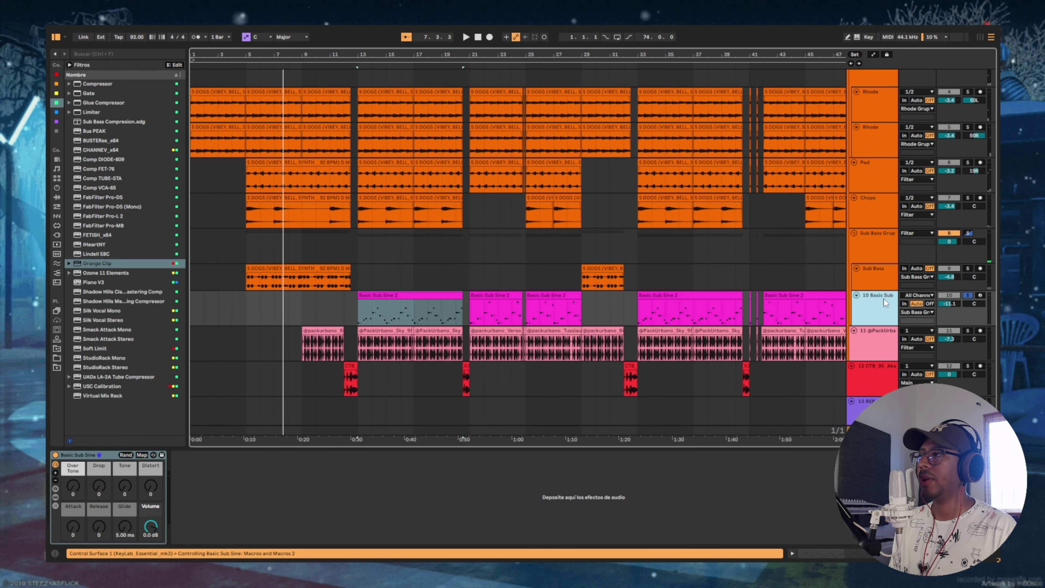
pyautogui.press('Up')
pyautogui.click(412, 313)
pyautogui.press('space')
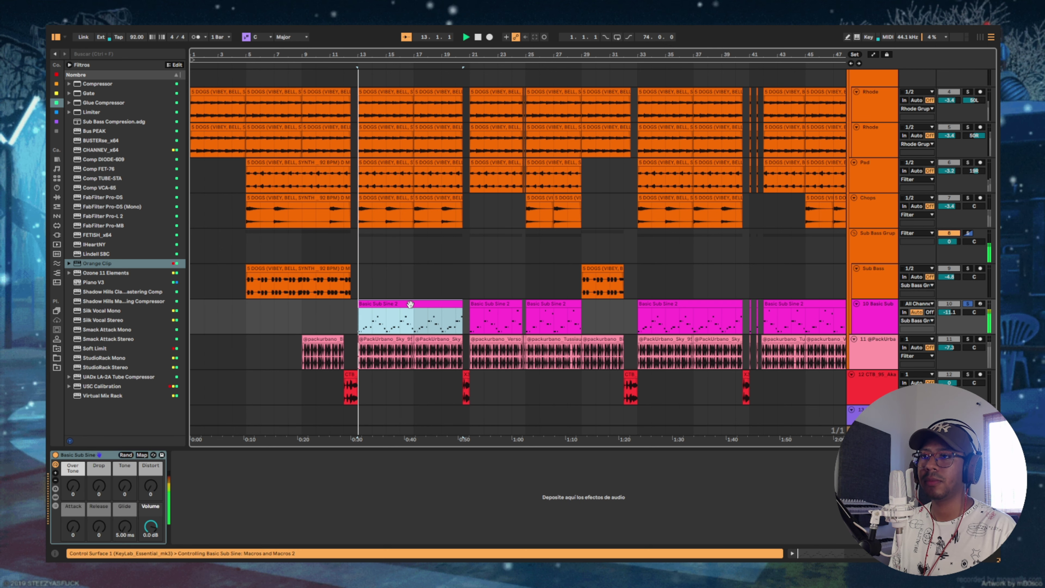
pyautogui.scroll(-2, 477, 299)
# Step: Set the ceiling of the Sub Bass Grupo's Orange Clip to -4.7 while the Basic Sub plays
pyautogui.press('Tab')
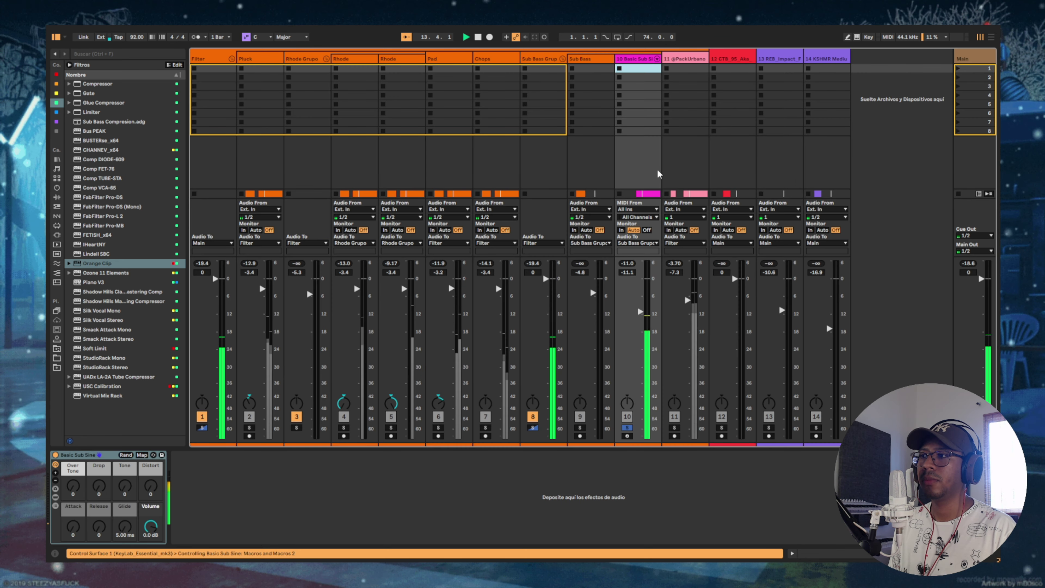
pyautogui.click(532, 169)
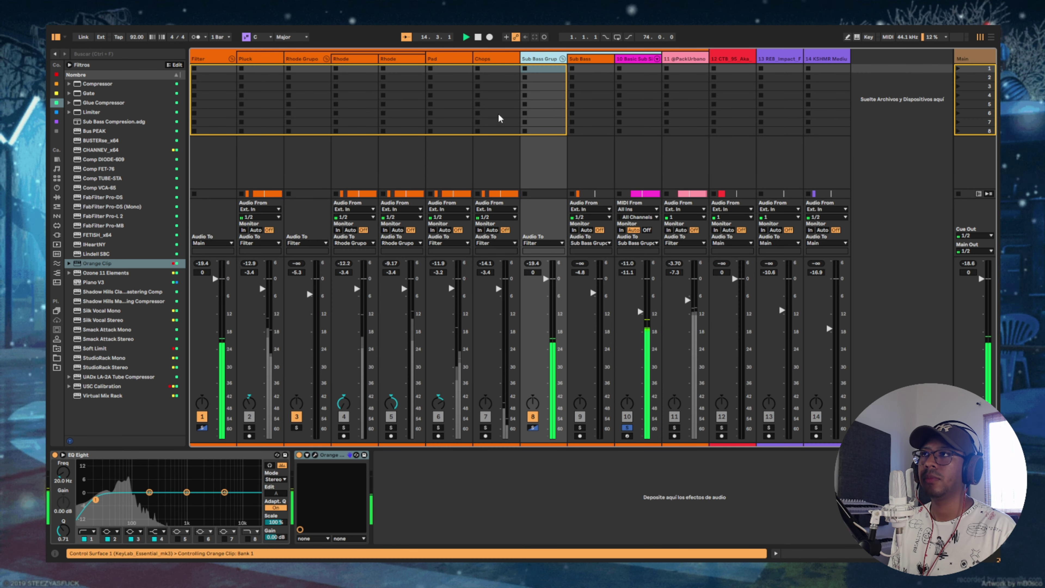
pyautogui.click(315, 455)
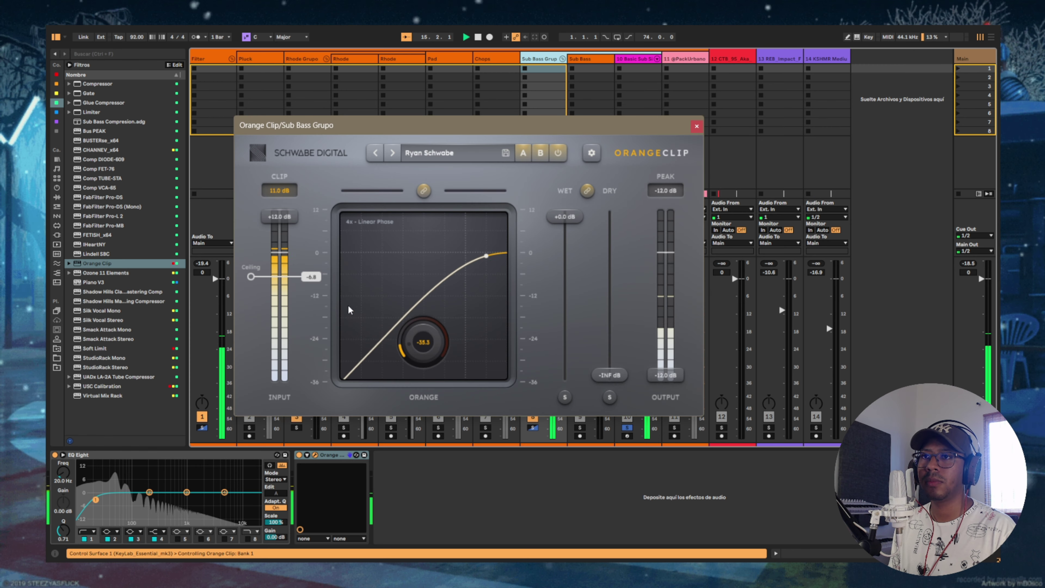
pyautogui.moveTo(294, 256); pyautogui.dragTo(299, 268)
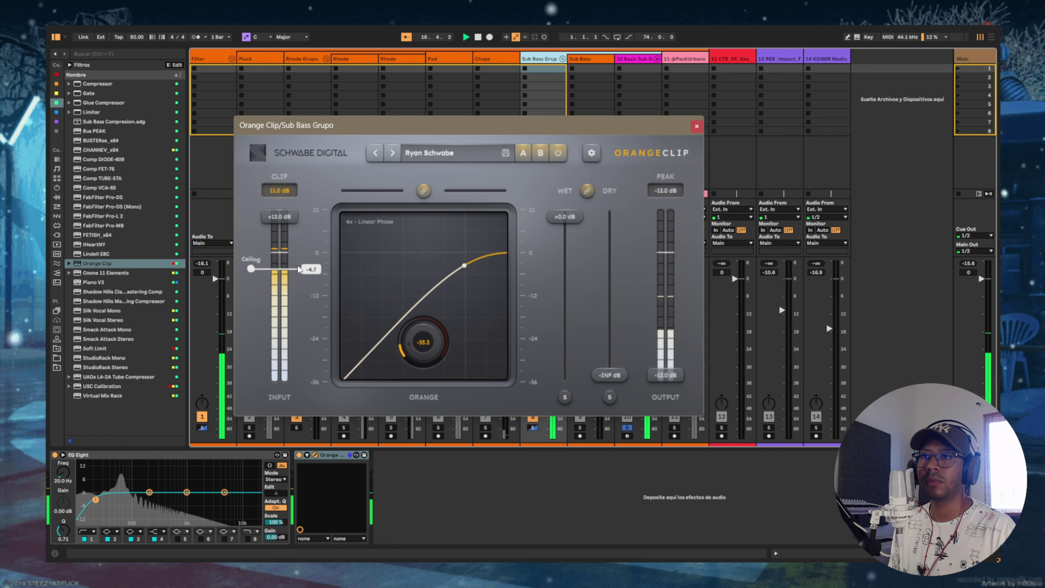
pyautogui.click(696, 126)
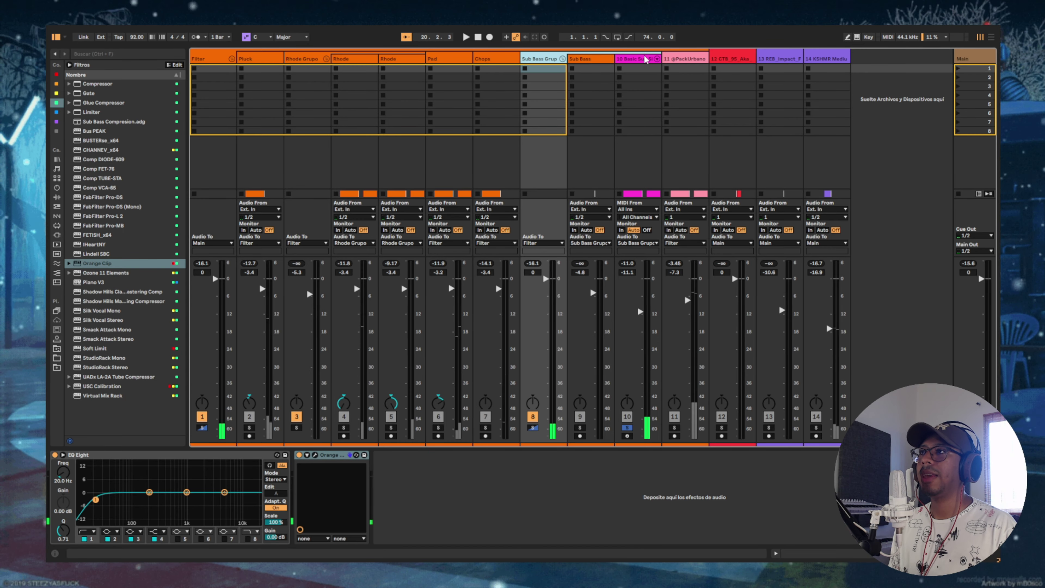
# Step: Add Efx MOTIONS to the Basic Sub track, loading the Sidechain Arez preset from the Arez bank and reshaping its volume envelope's rising curve
pyautogui.click(654, 89)
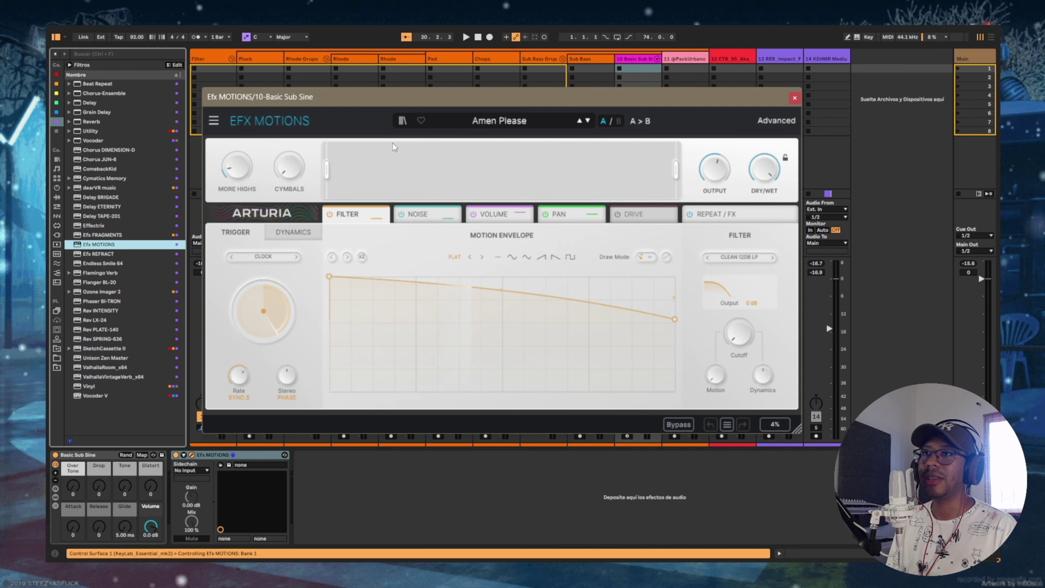
pyautogui.click(401, 121)
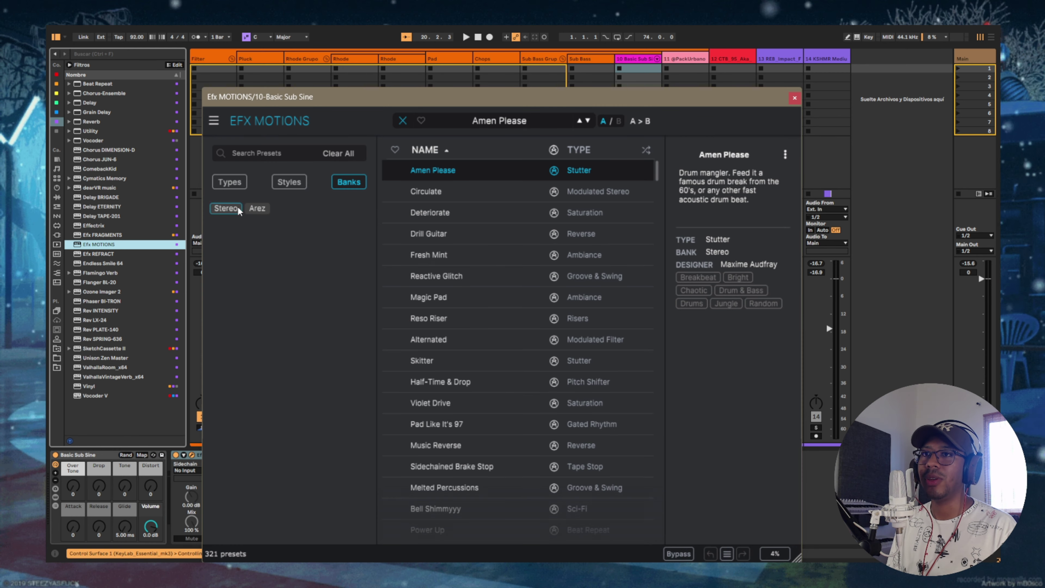
pyautogui.click(257, 208)
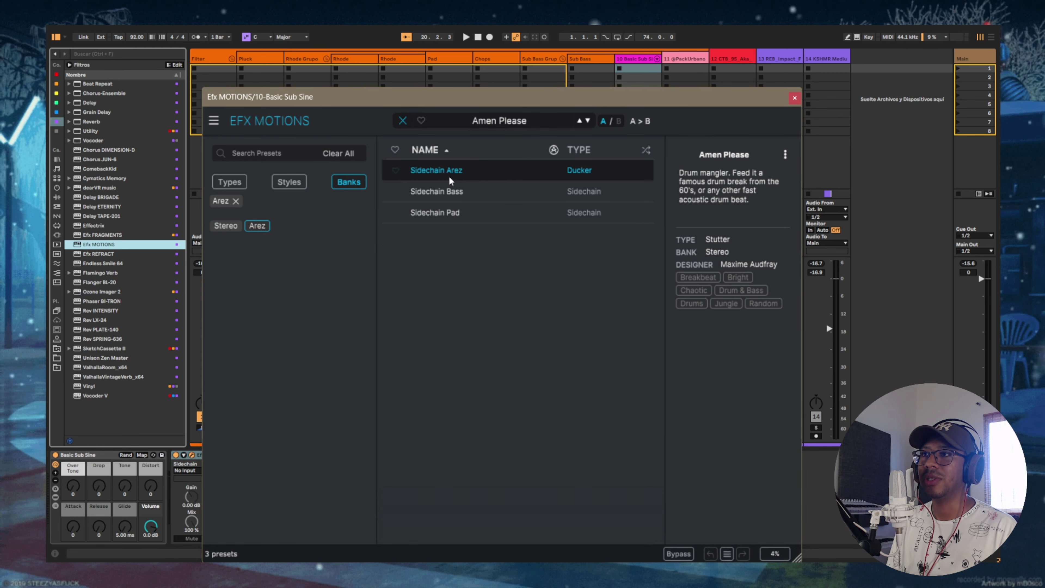
pyautogui.doubleClick(420, 170)
pyautogui.moveTo(459, 339); pyautogui.dragTo(459, 287)
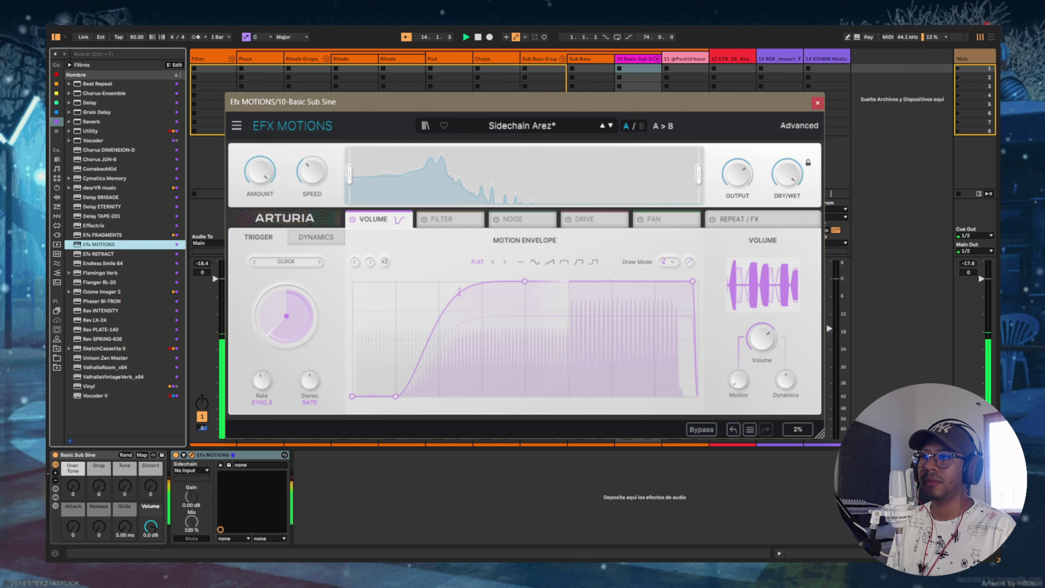
pyautogui.click(817, 103)
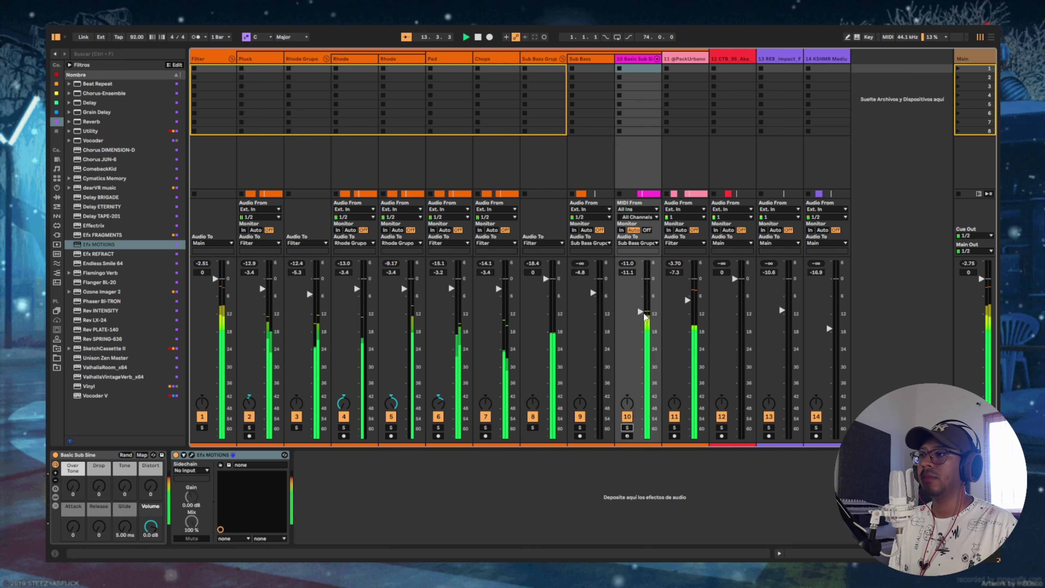
# Step: Set the Basic Sub track's volume to -11.0 dB against the full mix
pyautogui.moveTo(641, 312); pyautogui.dragTo(641, 311)
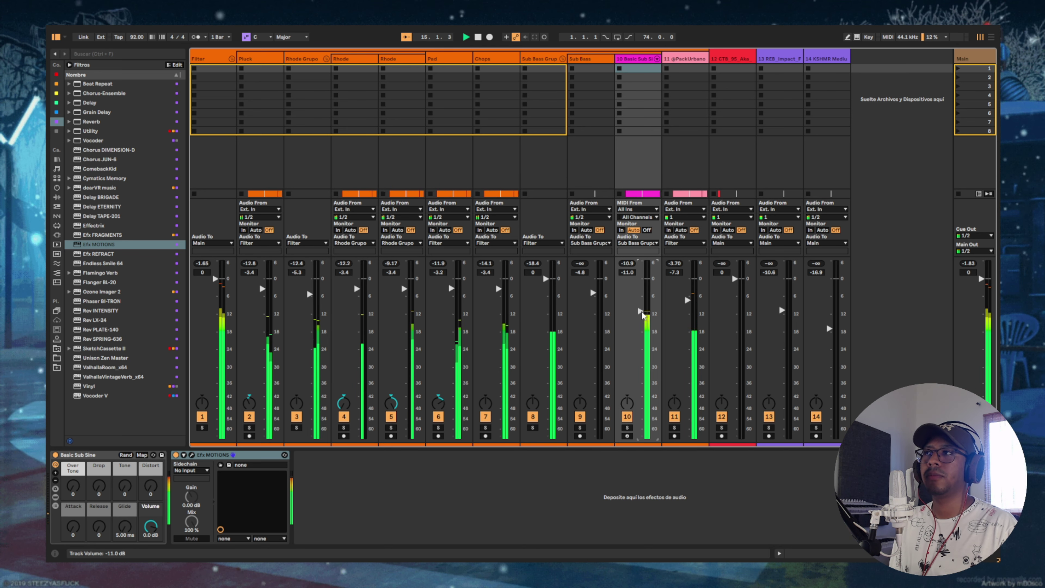
pyautogui.press('Tab')
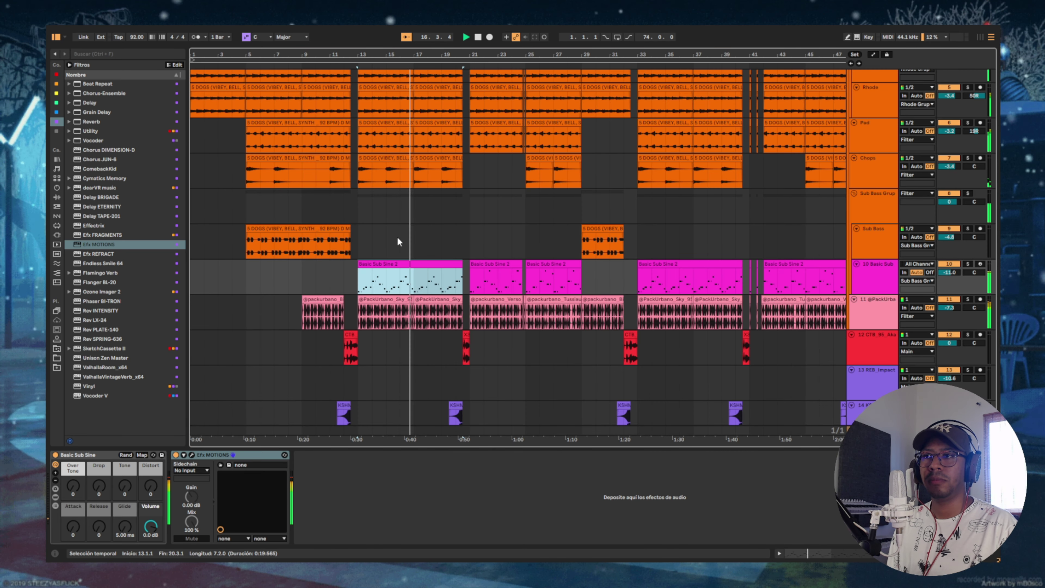
pyautogui.press('space')
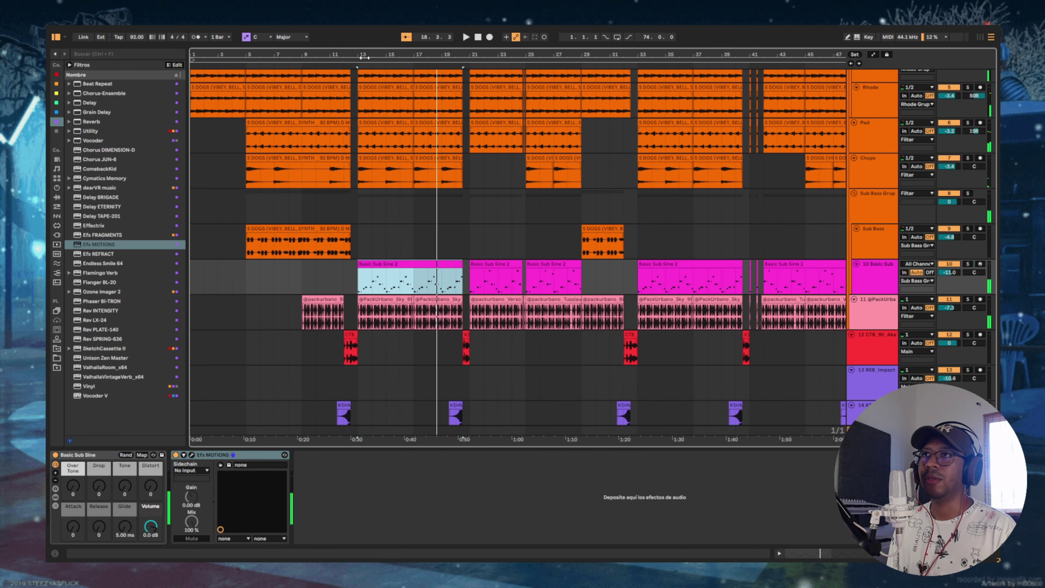
# Step: Solo the PackUrbano drum loop track and add an EQ Eight to it
pyautogui.moveTo(361, 56); pyautogui.dragTo(361, 132)
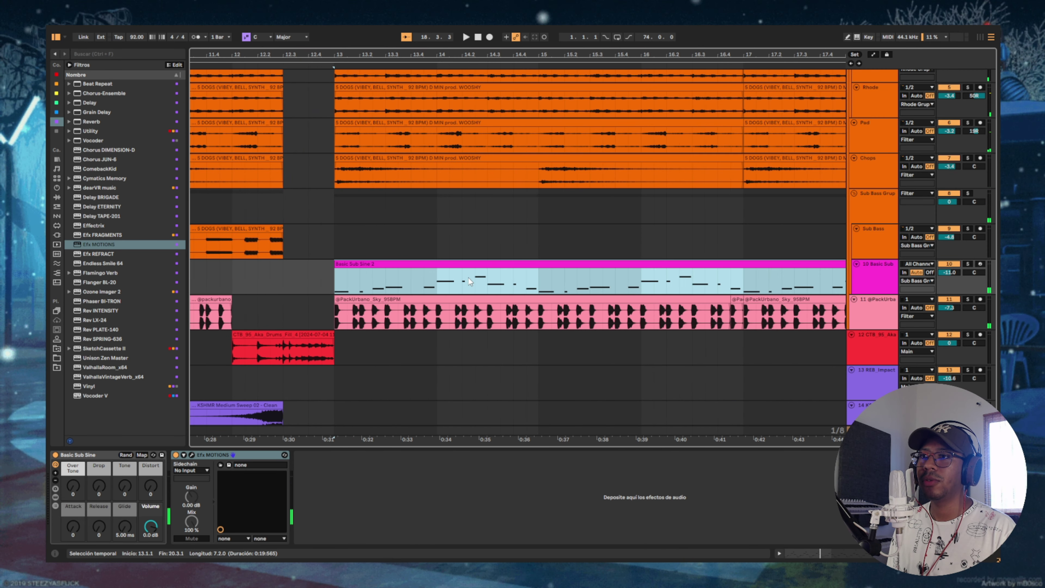
pyautogui.click(448, 308)
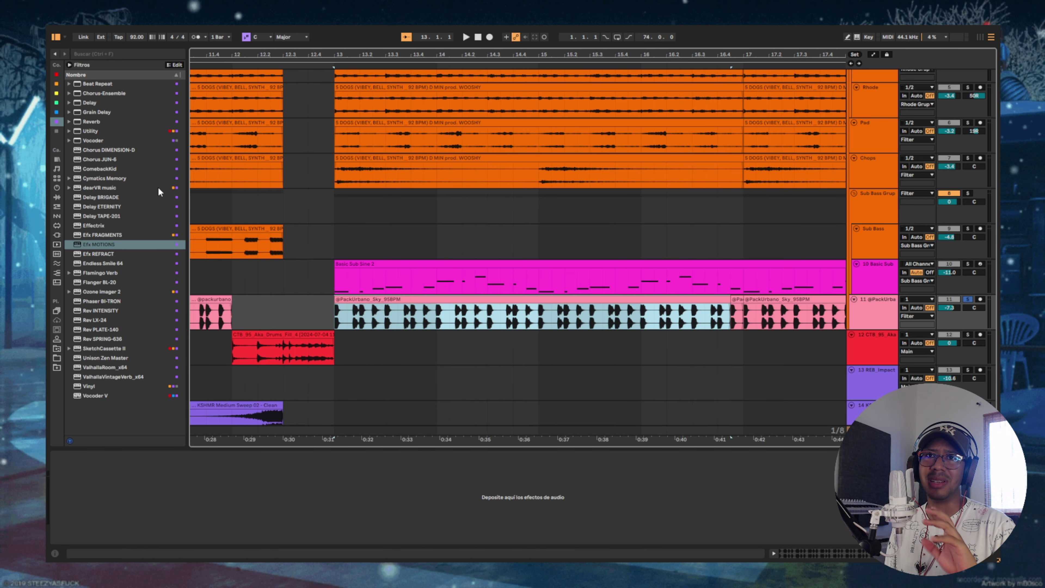
pyautogui.click(57, 94)
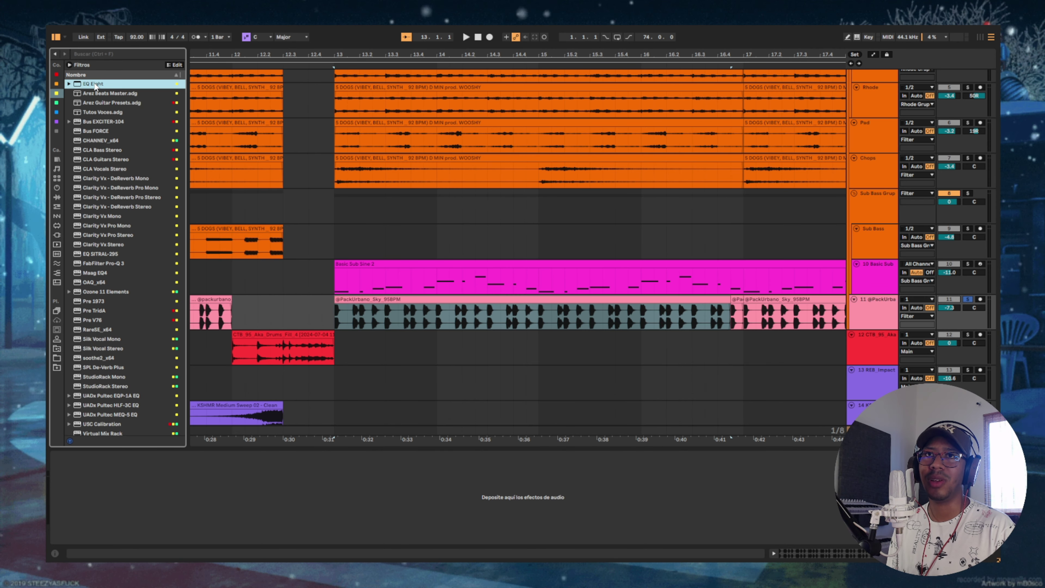
# Step: Make the EQ Eight's band 1 a low cut at 20 Hz and enable band 8 as a high cut at 20 kHz
pyautogui.click(92, 531)
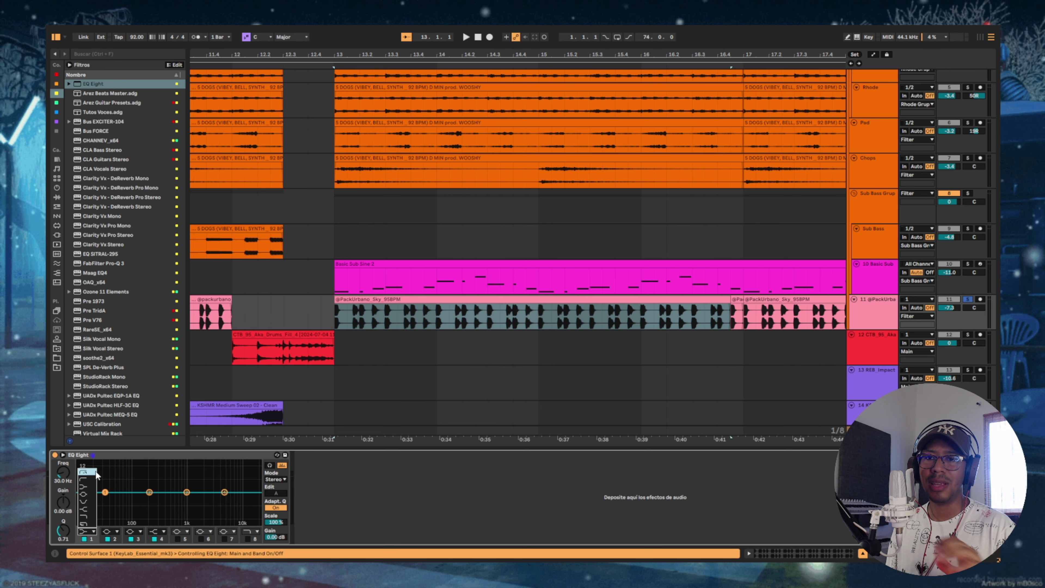
pyautogui.click(70, 463)
pyautogui.write('20')
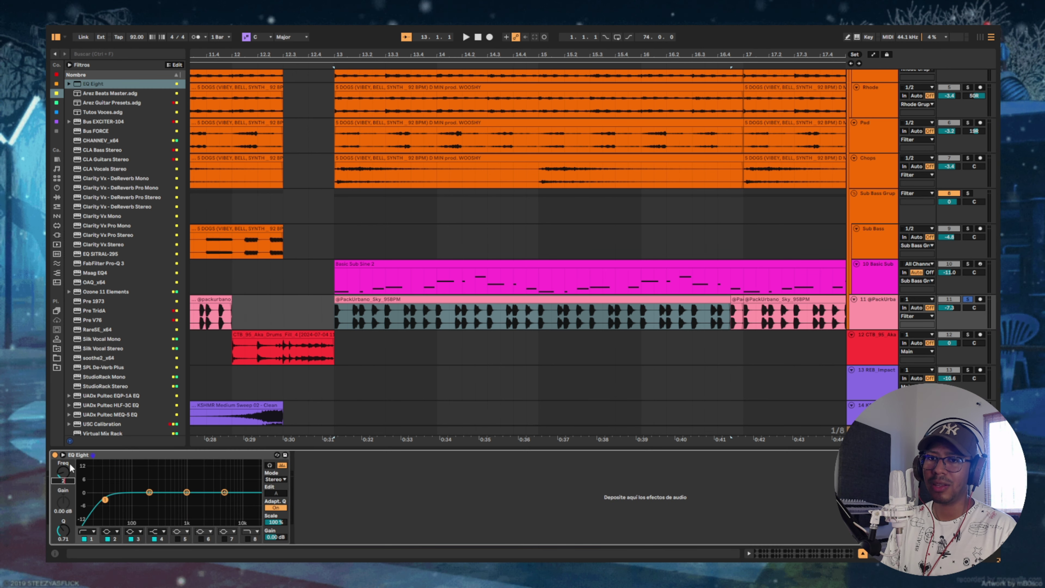
pyautogui.press('Return')
pyautogui.click(248, 538)
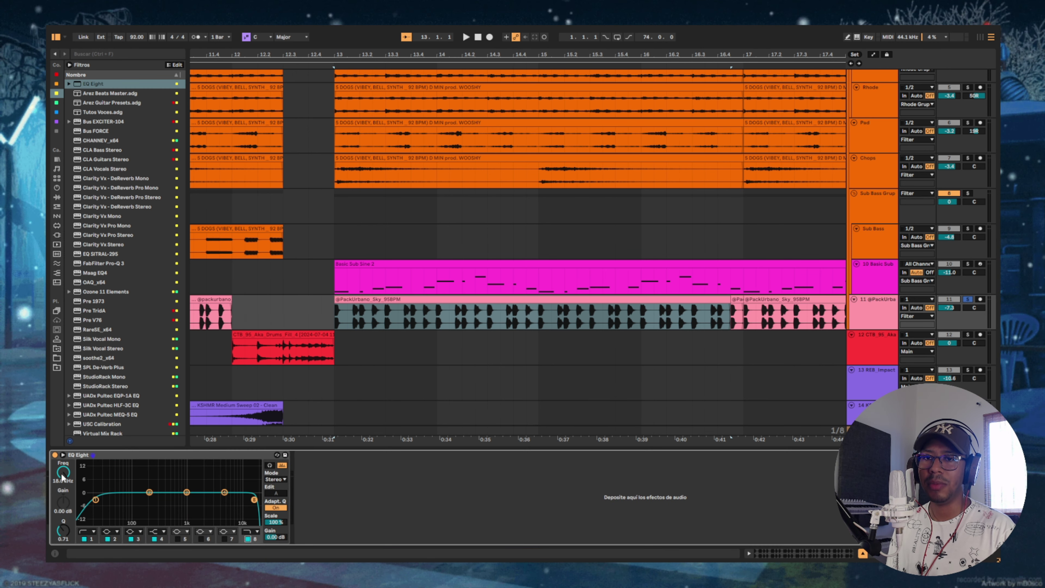
pyautogui.write('20k')
pyautogui.press('Return')
pyautogui.press('space')
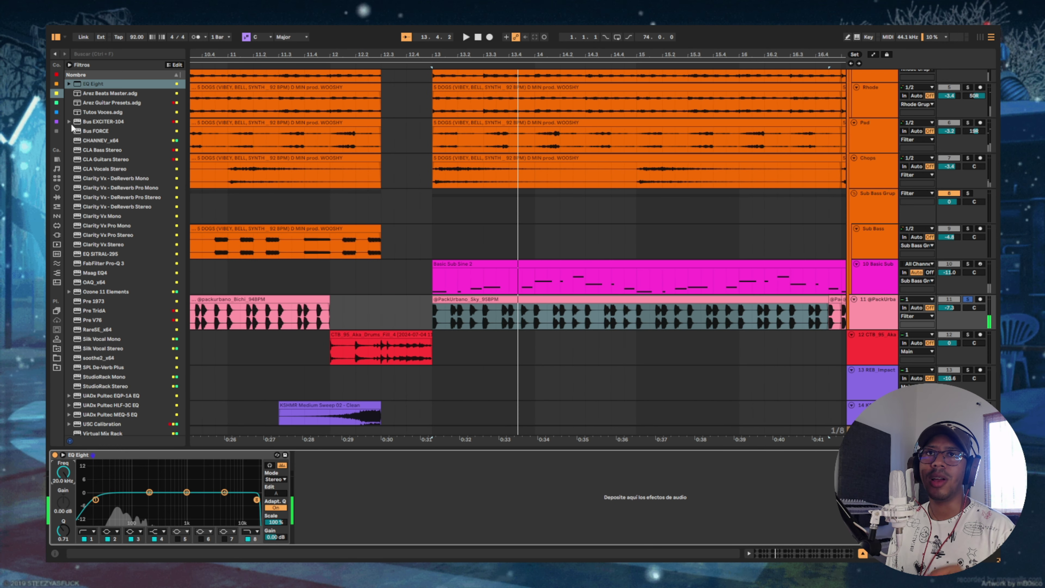
# Step: Add Orange Clip after the EQ Eight on the drum loop track and set its Orange amount to 0.0
pyautogui.click(57, 103)
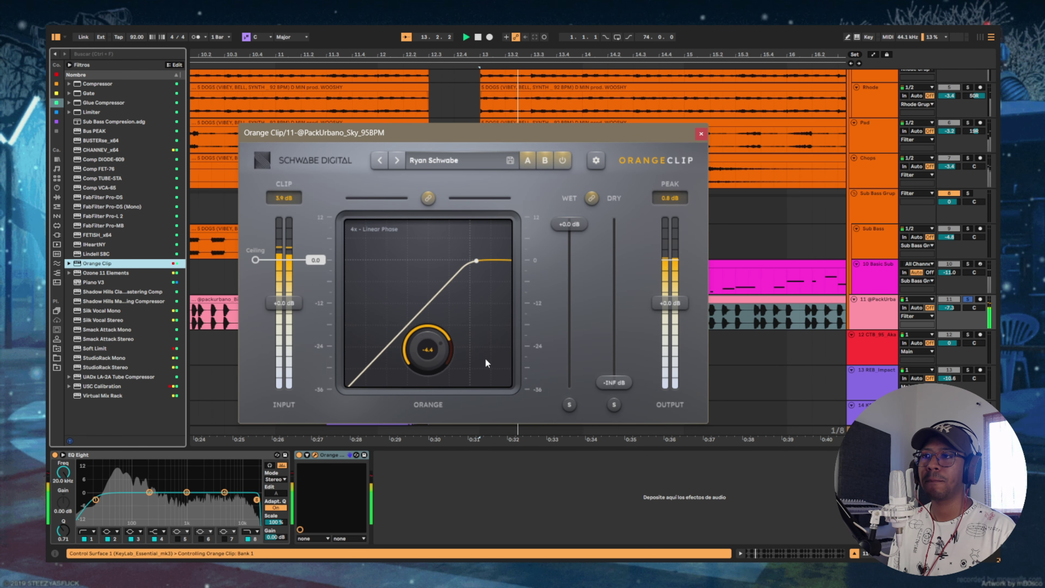
pyautogui.moveTo(438, 351); pyautogui.dragTo(440, 214)
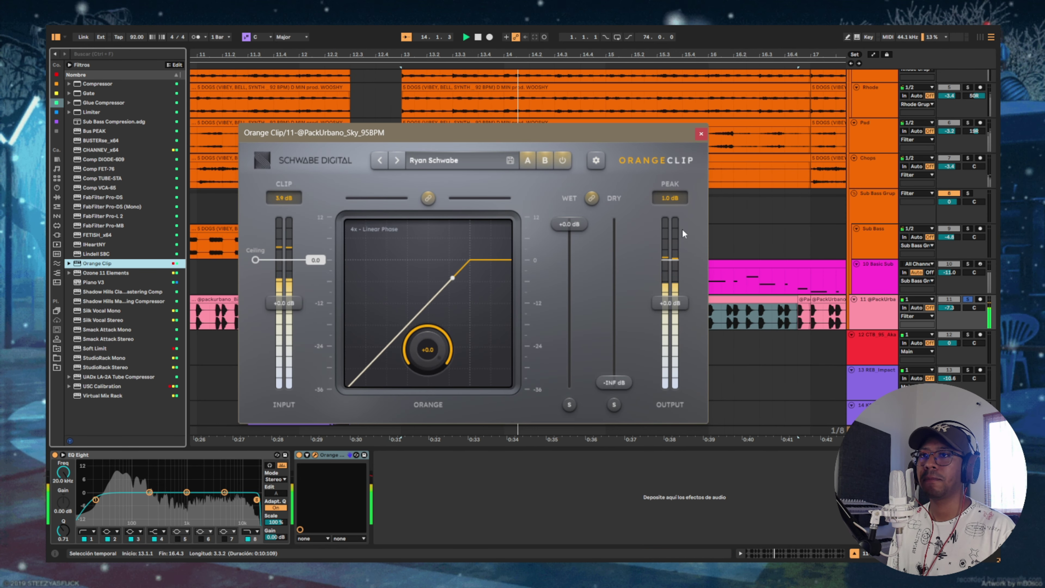
pyautogui.click(701, 133)
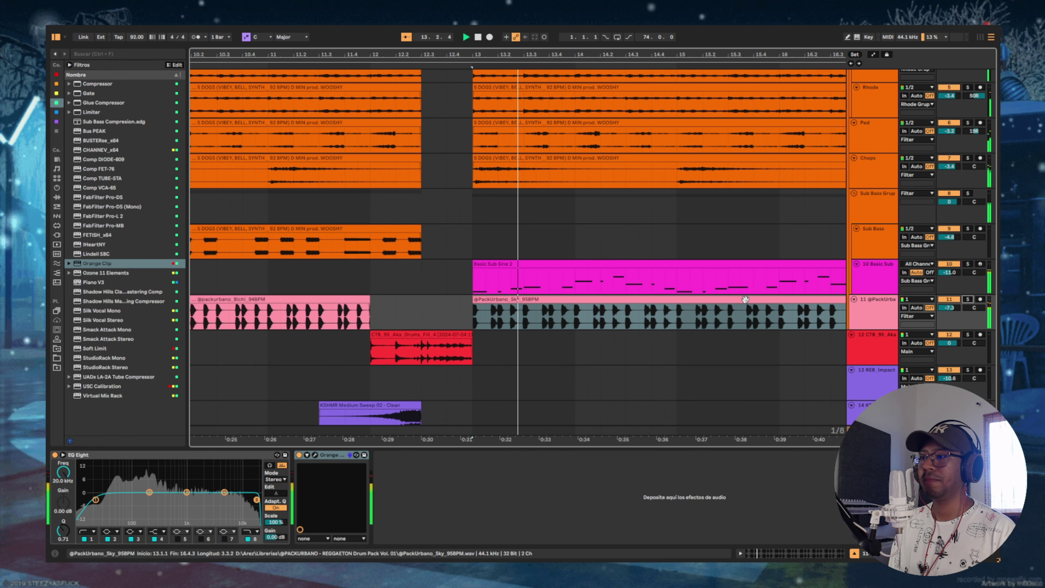
# Step: Check the drum loop's Orange Clip levels while the full mix plays
pyautogui.press('Tab')
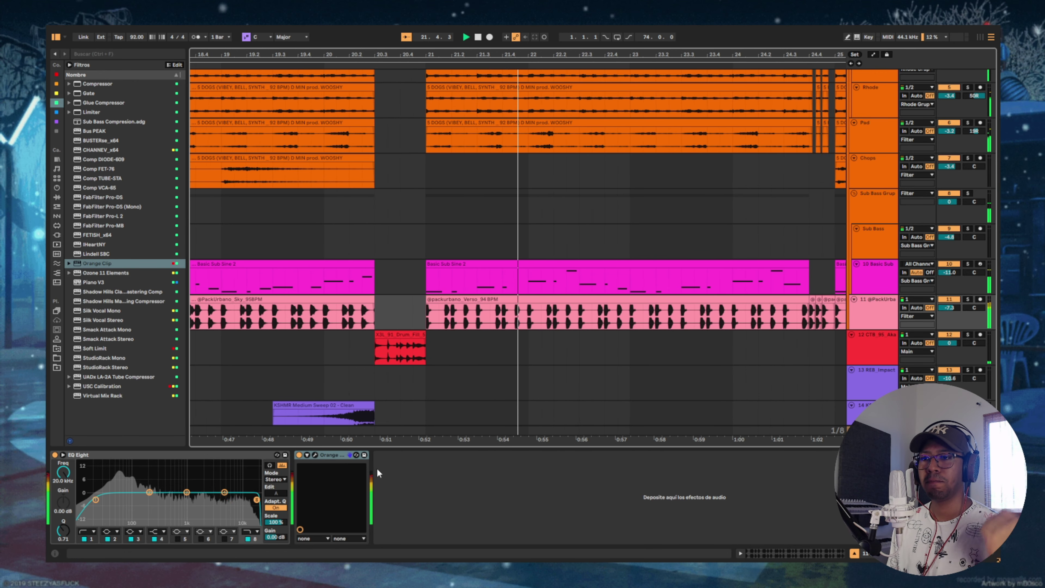
pyautogui.click(315, 454)
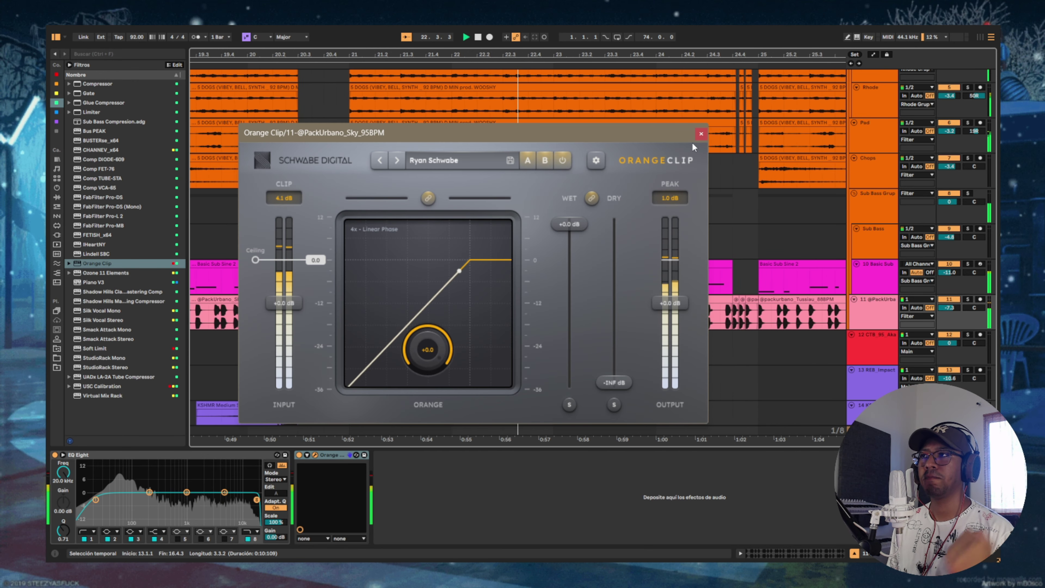
pyautogui.click(700, 134)
# Step: Solo the CTB_95_Aka drum fill track and play its fill clip just before bar 33
pyautogui.scroll(-1, 478, 209)
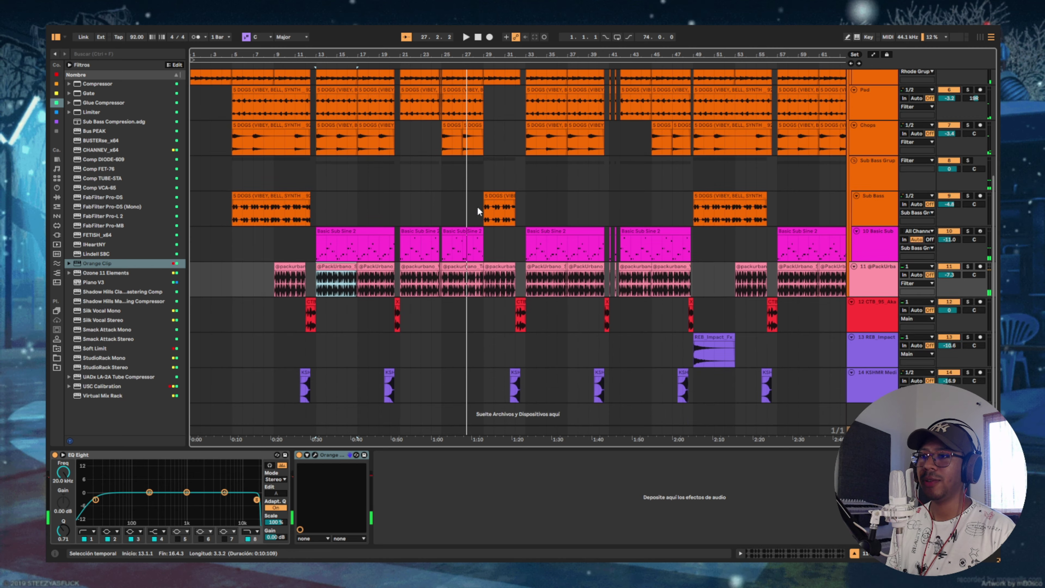
pyautogui.click(518, 302)
pyautogui.moveTo(525, 55); pyautogui.dragTo(525, 65)
pyautogui.press('space')
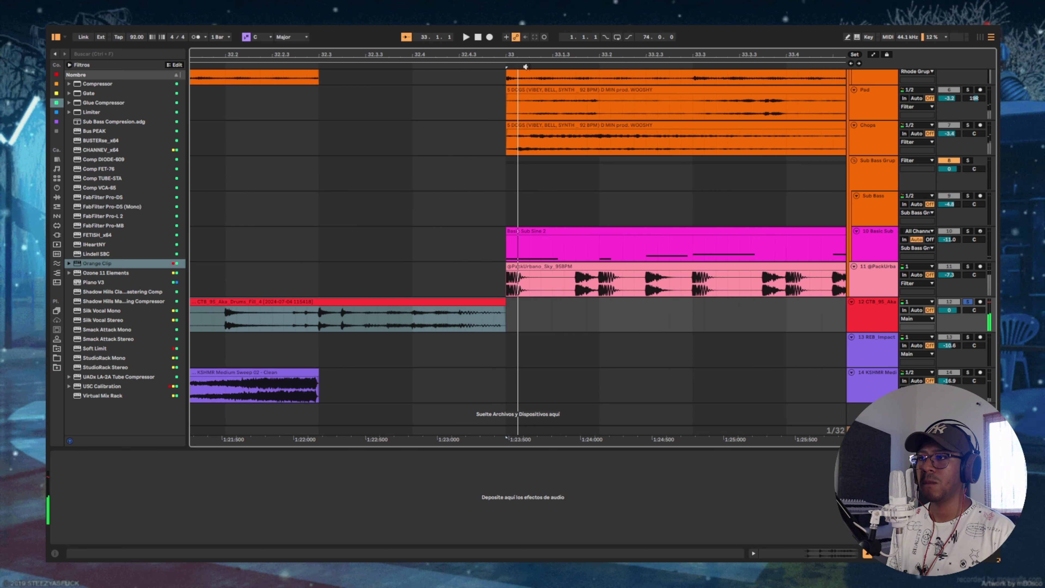
# Step: Add an EQ Eight to the drum fill track and raise its band 1 low cut to about 84.8 Hz during playback
pyautogui.click(56, 94)
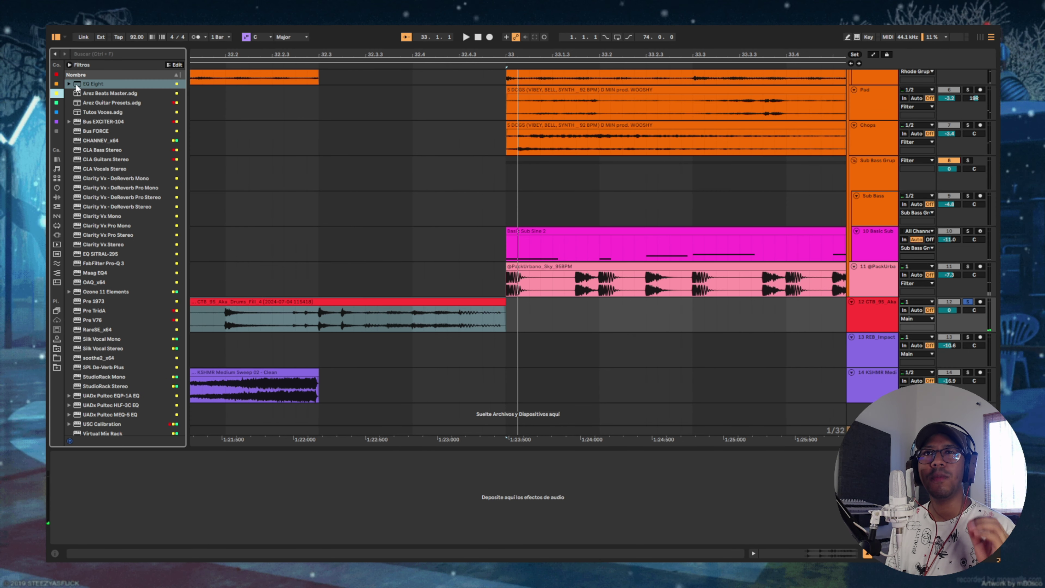
pyautogui.press('space')
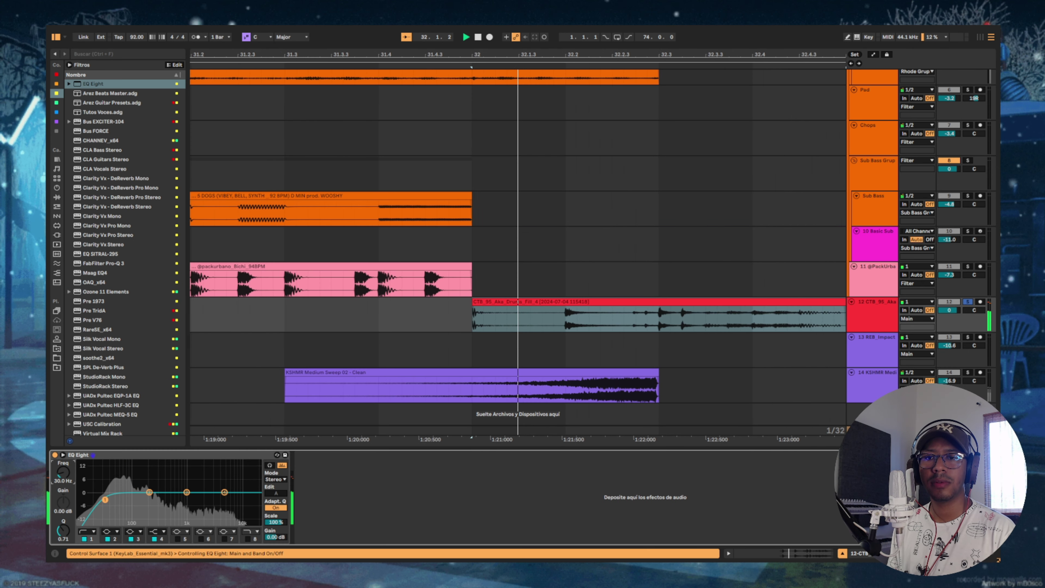
pyautogui.moveTo(102, 500); pyautogui.dragTo(128, 499)
pyautogui.press('space')
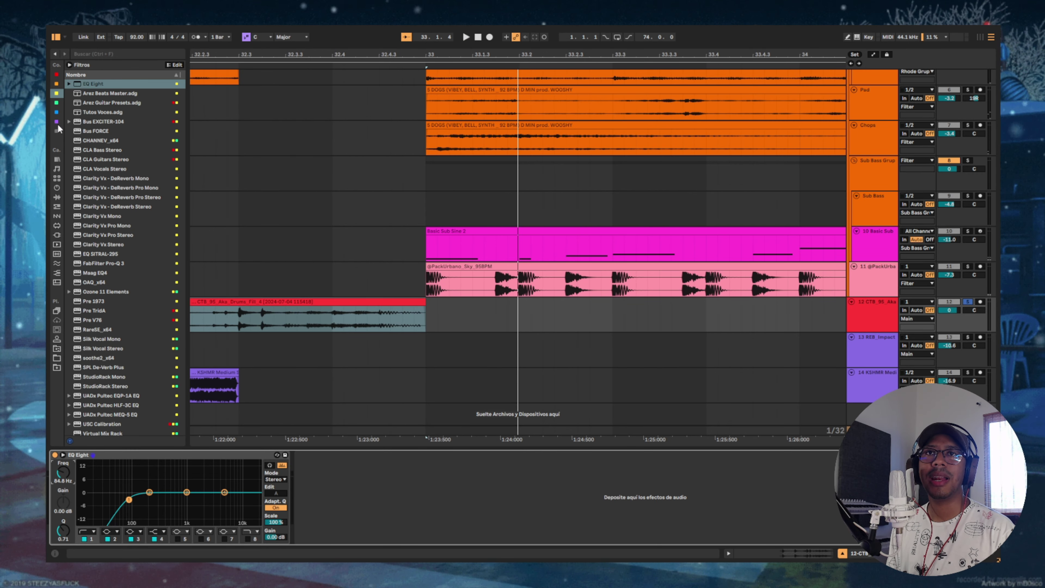
# Step: Add the Rev INTENSITY reverb after the EQ Eight on the drum fill track, adjust its decay and set Dry/Wet to about 0.176
pyautogui.click(56, 113)
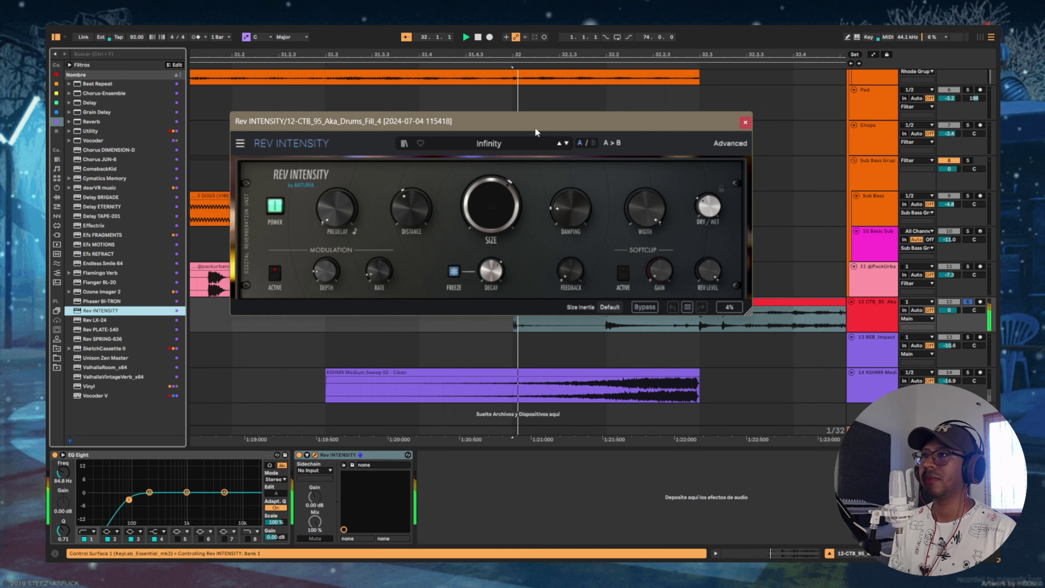
pyautogui.moveTo(535, 128); pyautogui.dragTo(550, 138)
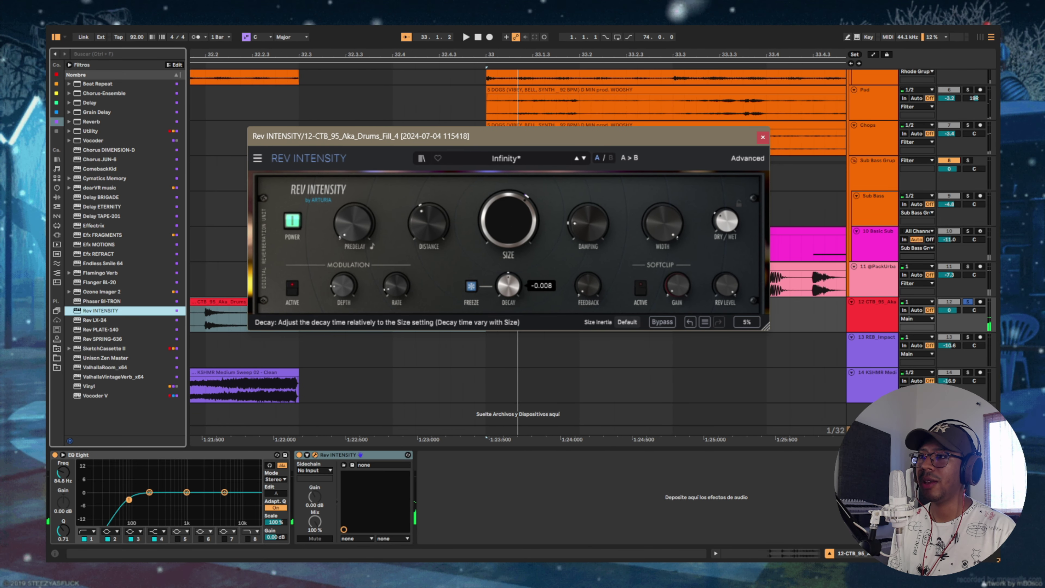
pyautogui.moveTo(509, 285); pyautogui.dragTo(512, 290)
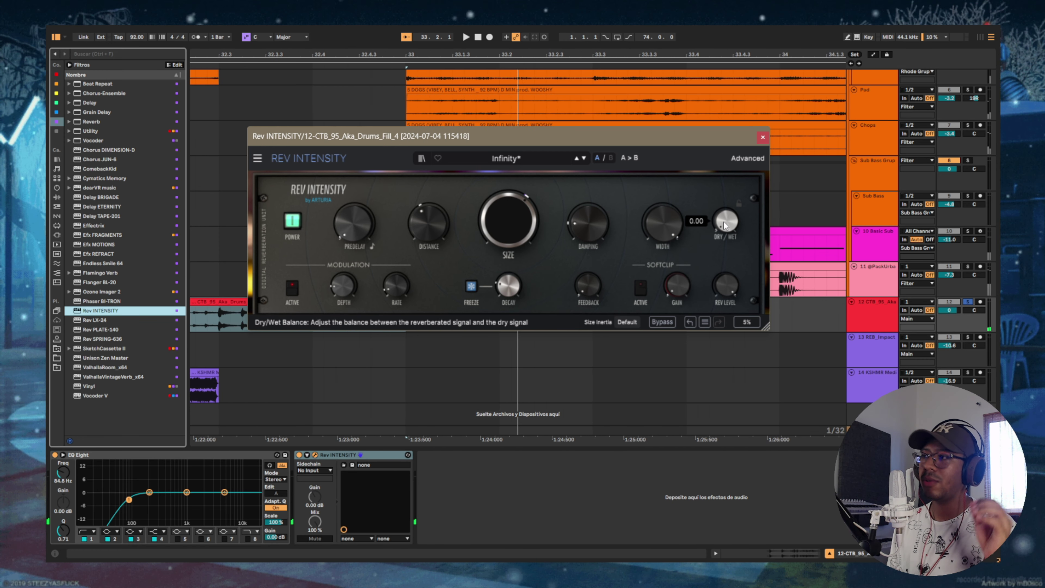
pyautogui.moveTo(728, 233); pyautogui.dragTo(727, 223)
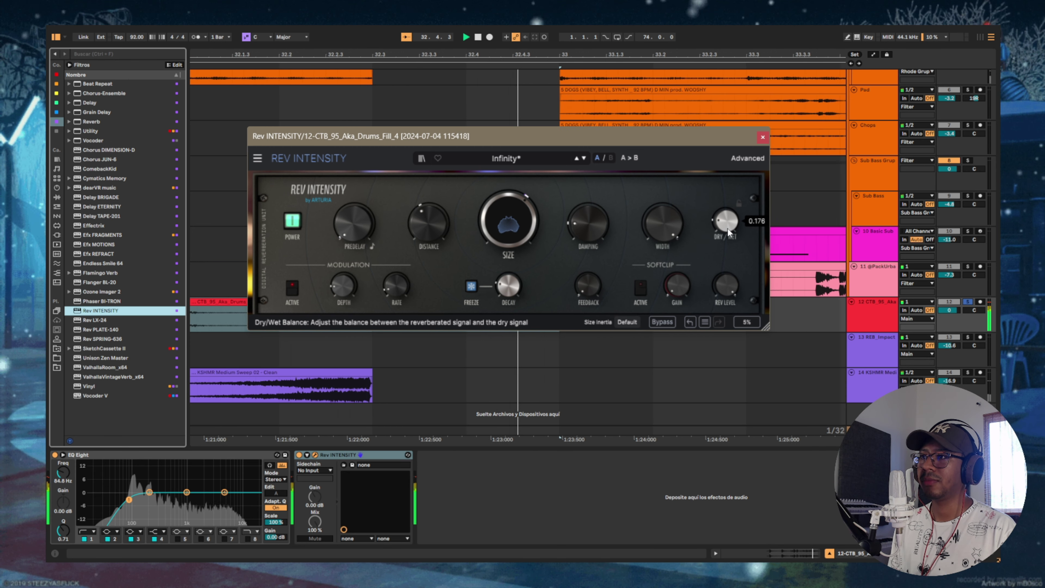
pyautogui.click(762, 137)
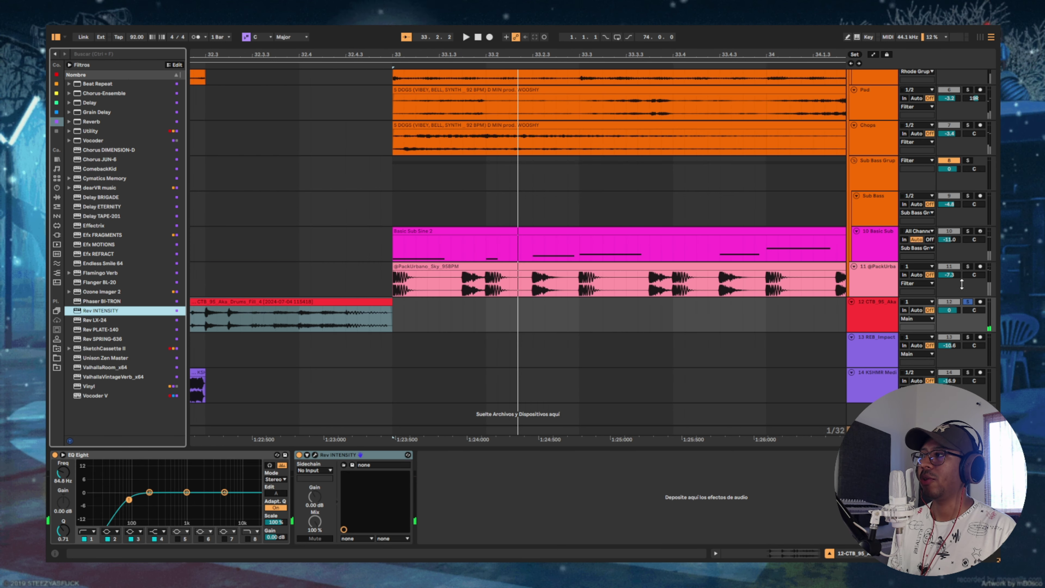
# Step: Play the full mix from bar 31 through the drum fill, check the mixer levels and solo the fill track again
pyautogui.moveTo(551, 53); pyautogui.dragTo(550, 39)
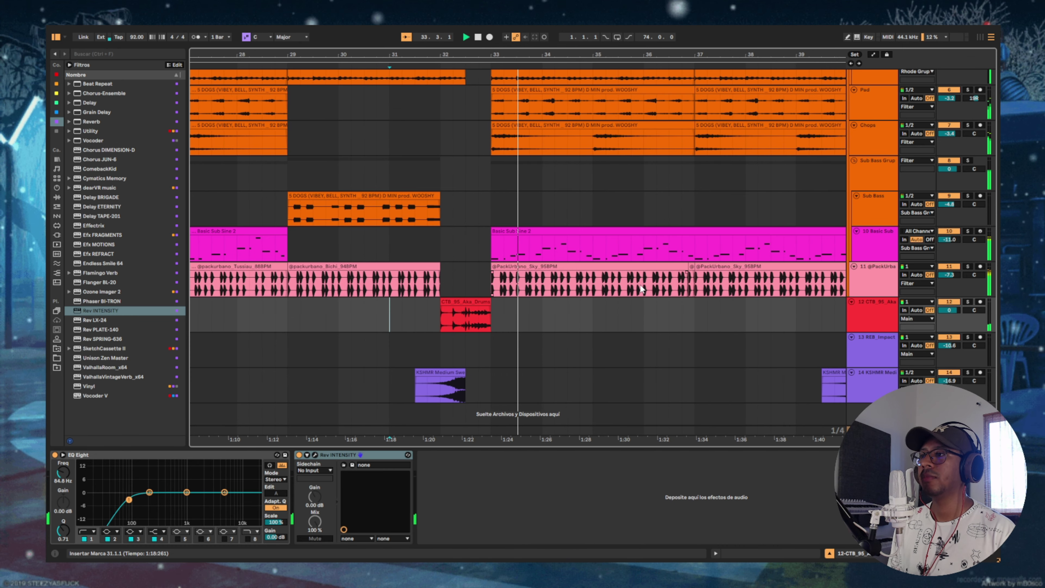
pyautogui.press('Tab')
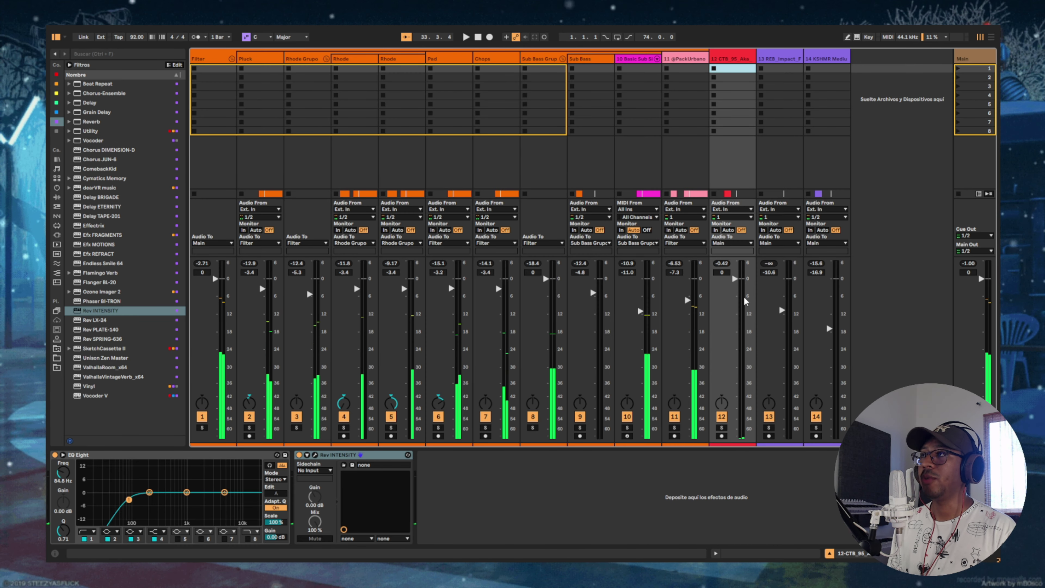
pyautogui.click(721, 427)
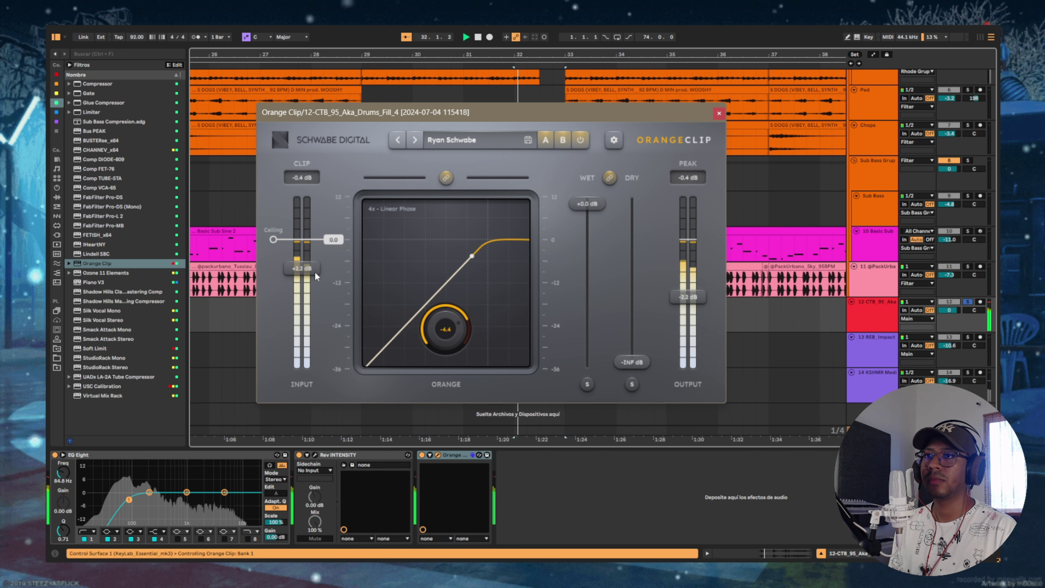
# Step: Add Orange Clip to the end of the drum fill chain, with its input at about +5.6 dB and Orange at 0.0
pyautogui.moveTo(315, 272); pyautogui.dragTo(314, 252)
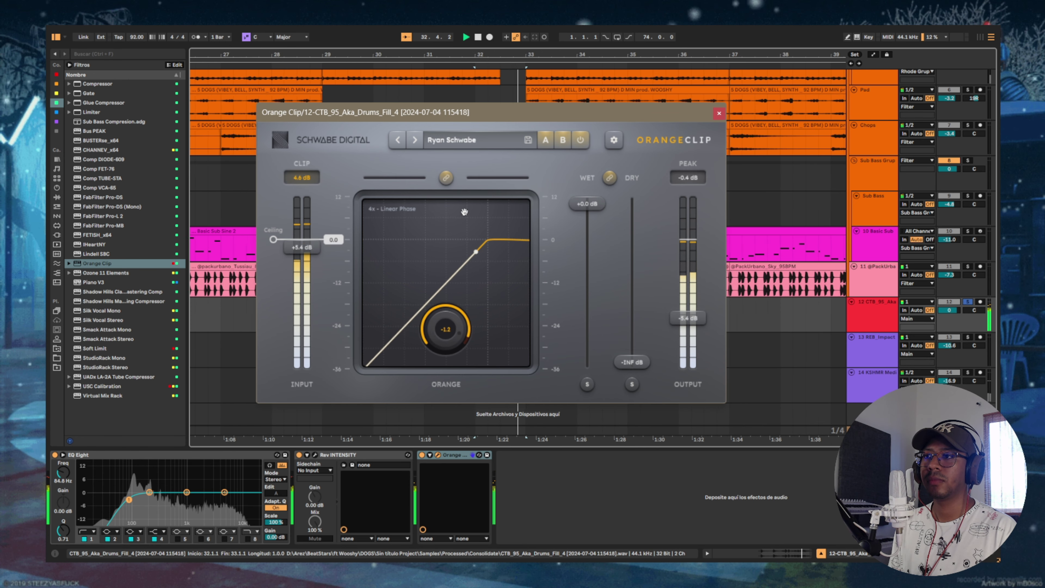
pyautogui.moveTo(464, 211); pyautogui.dragTo(464, 197)
pyautogui.moveTo(306, 250); pyautogui.dragTo(306, 248)
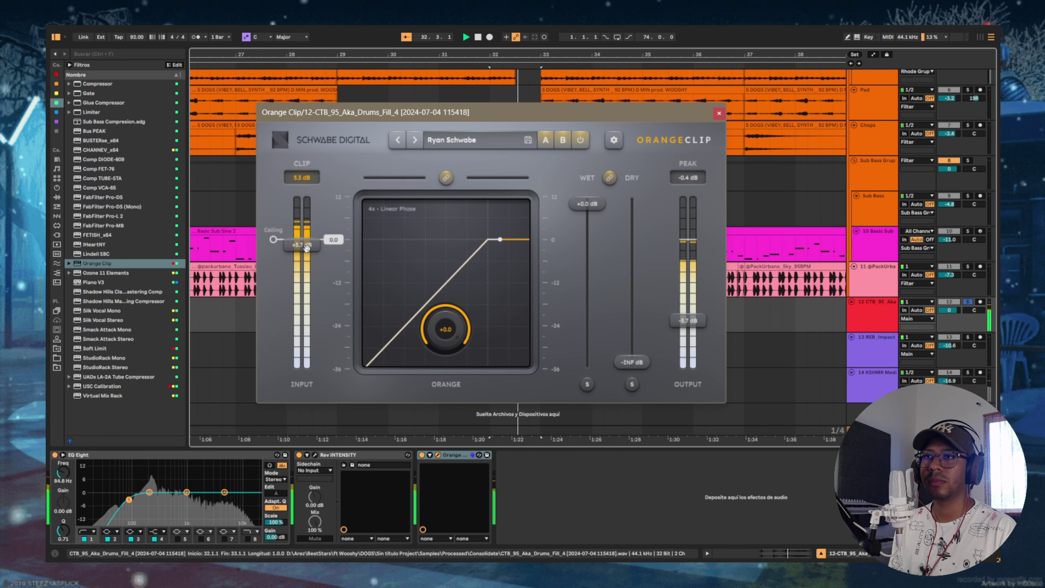
pyautogui.click(719, 112)
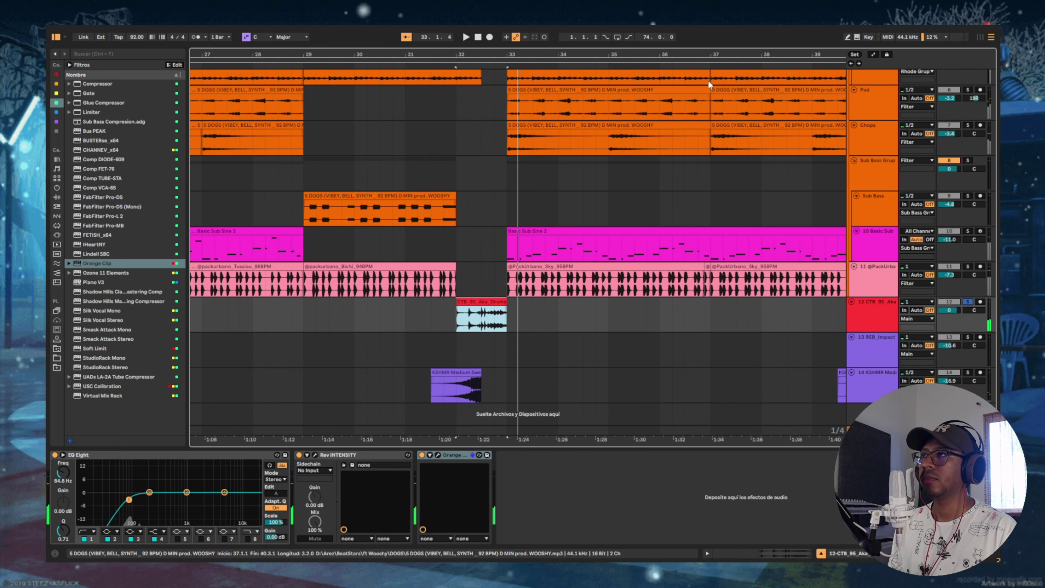
# Step: Check the Orange Clip levels on the soloed fill clips at bar 12 and just before bar 21
pyautogui.moveTo(678, 58); pyautogui.dragTo(834, 41)
pyautogui.moveTo(740, 54); pyautogui.dragTo(728, 27)
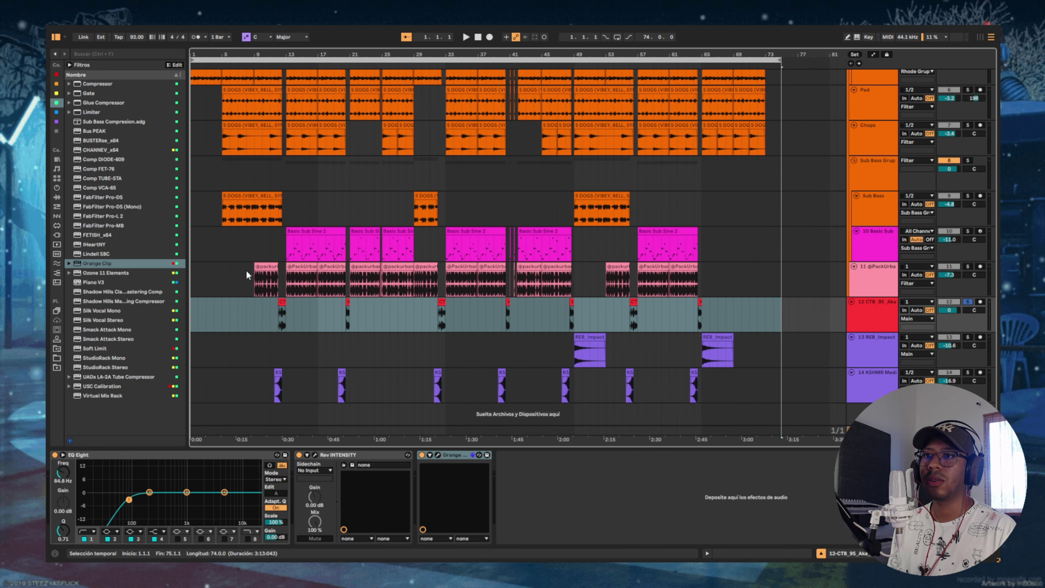
pyautogui.click(281, 301)
pyautogui.click(438, 454)
pyautogui.press('space')
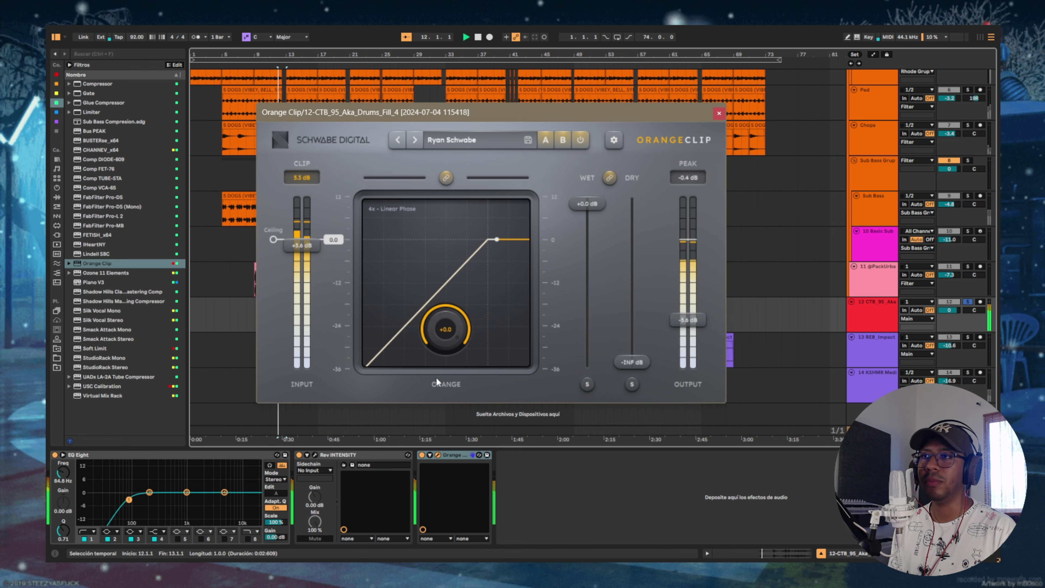
pyautogui.click(718, 113)
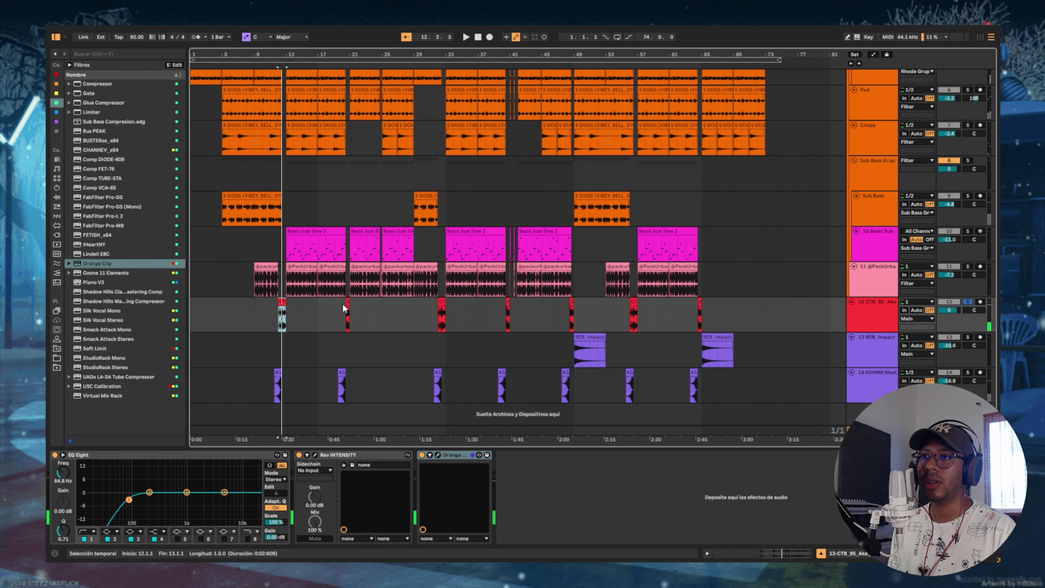
pyautogui.press('space')
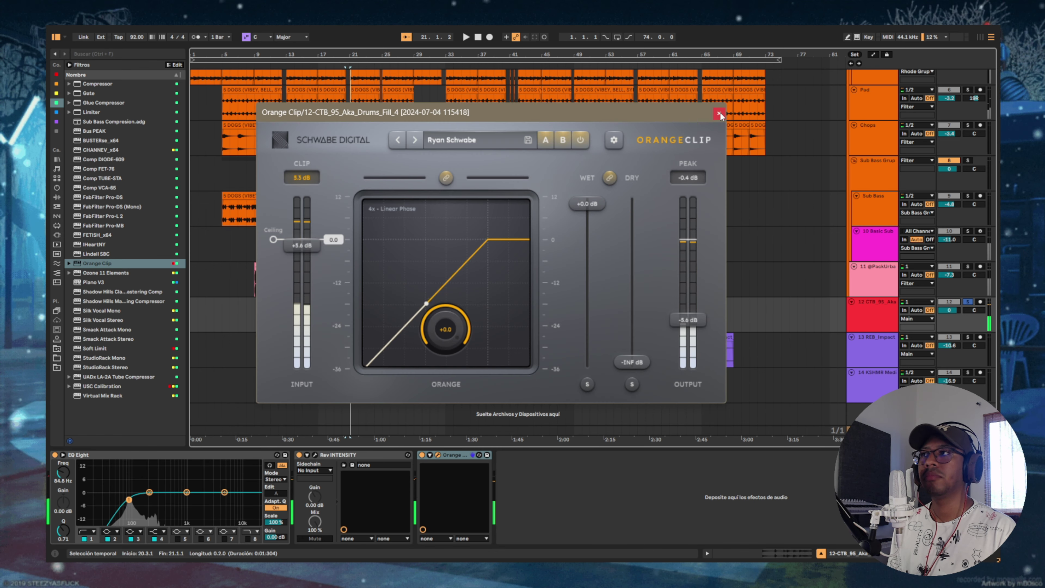
pyautogui.click(719, 113)
# Step: Unsolo the drum fill track and play the full mix from bar 18.3 through the next fill, watching the mixer levels
pyautogui.moveTo(352, 54); pyautogui.dragTo(670, 162)
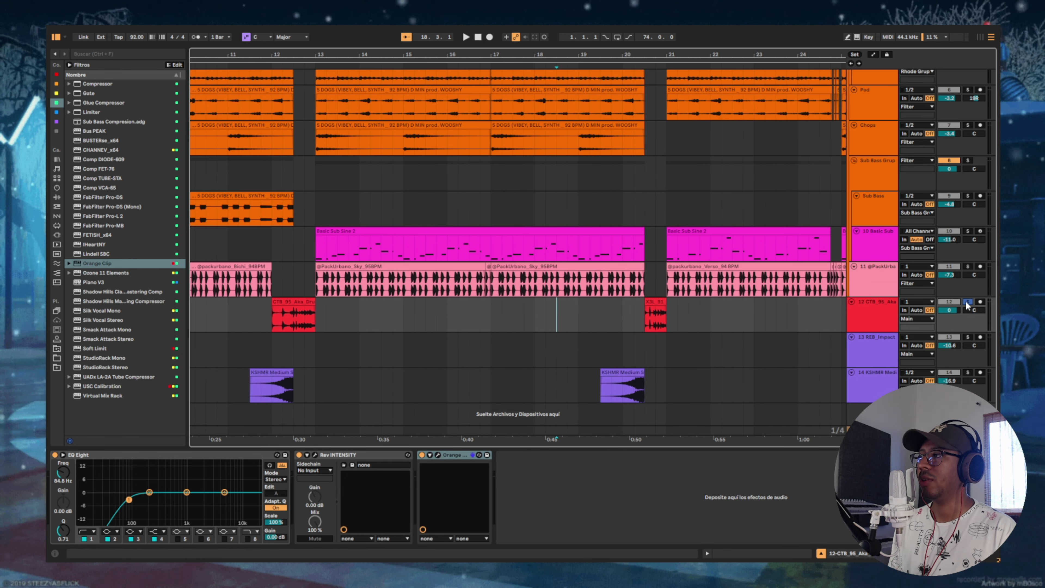
pyautogui.click(559, 309)
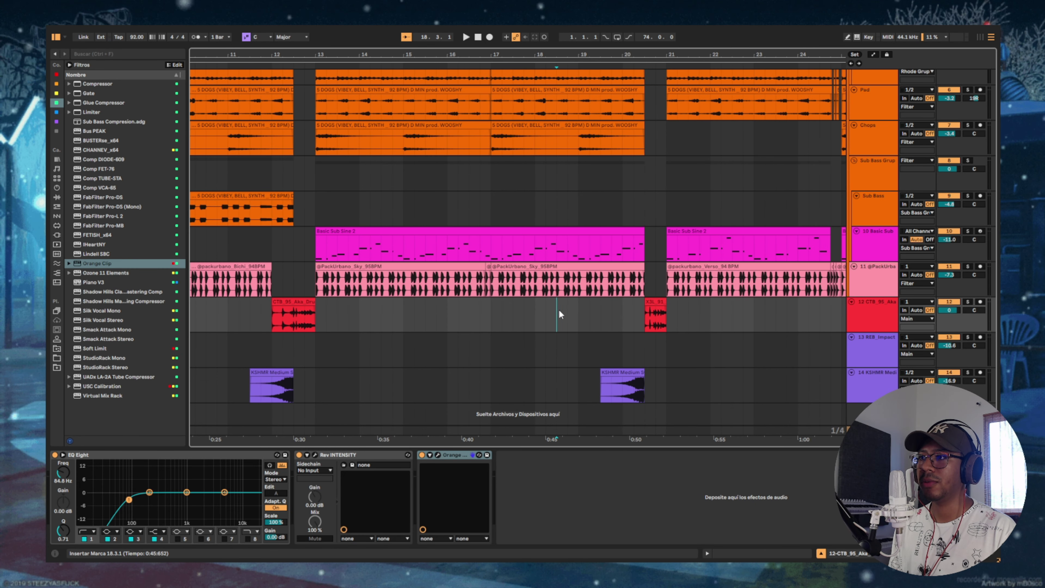
pyautogui.press('space')
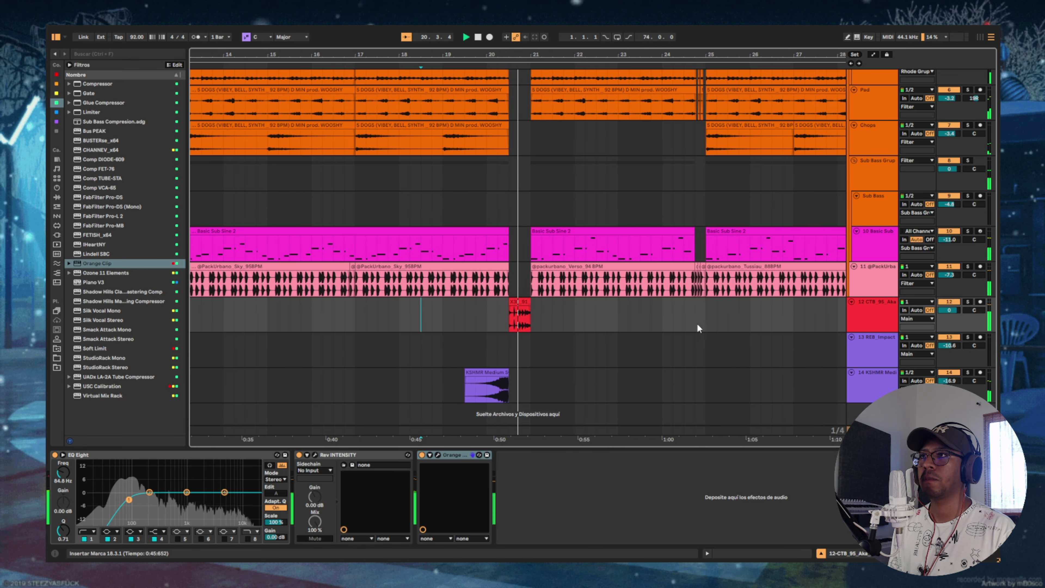
pyautogui.press('Tab')
pyautogui.press('space')
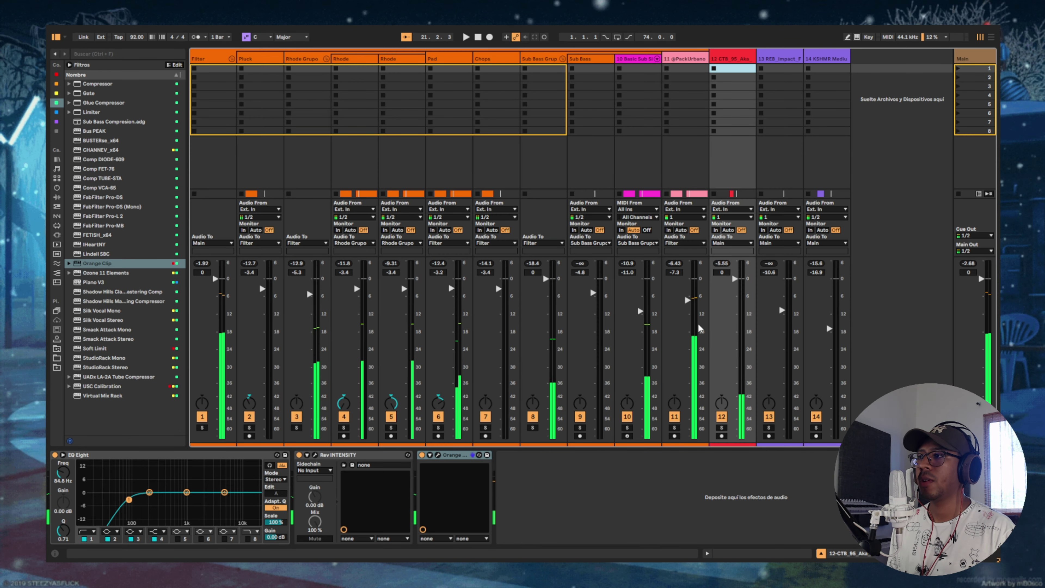
# Step: Lower the drum fill track's volume to -2.9 dB during playback and check the fill before bar 33 in the full mix
pyautogui.press('space')
pyautogui.moveTo(736, 286); pyautogui.dragTo(735, 290)
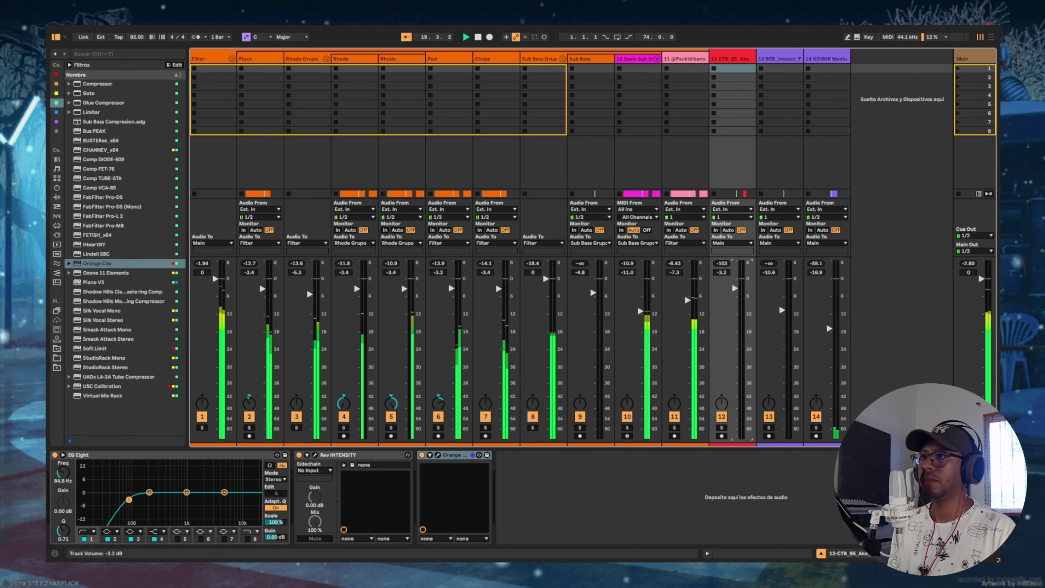
pyautogui.press('Tab')
pyautogui.press('Tab')
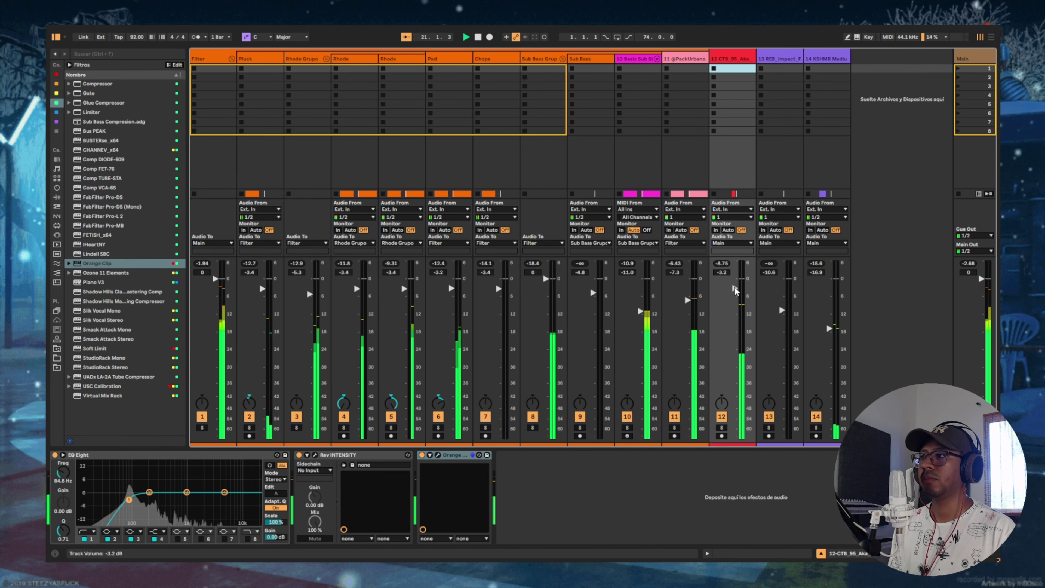
pyautogui.press('Tab')
pyautogui.press('Tab')
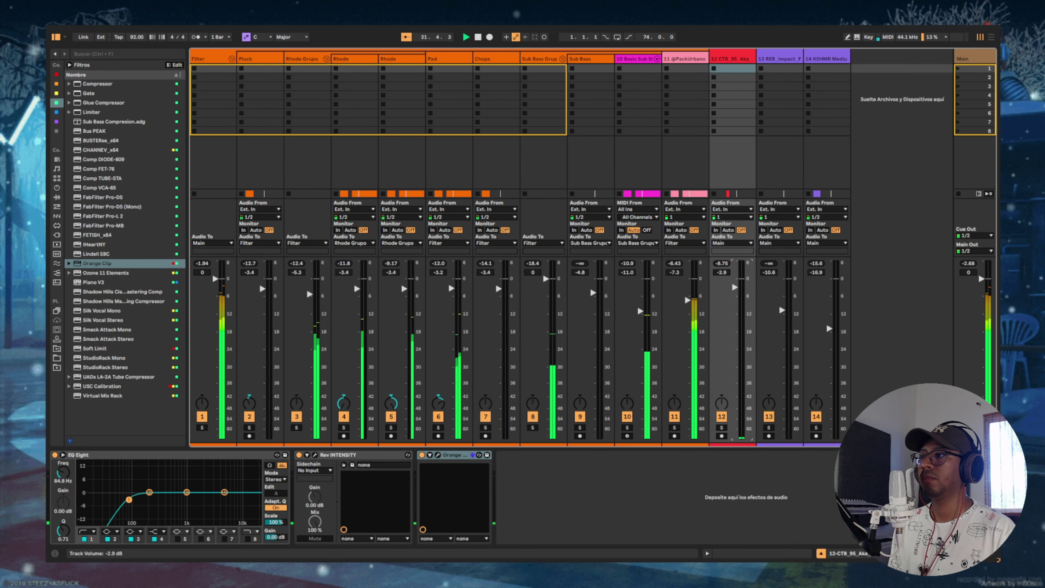
pyautogui.press('Tab')
pyautogui.moveTo(658, 54); pyautogui.dragTo(469, 33)
pyautogui.click(602, 306)
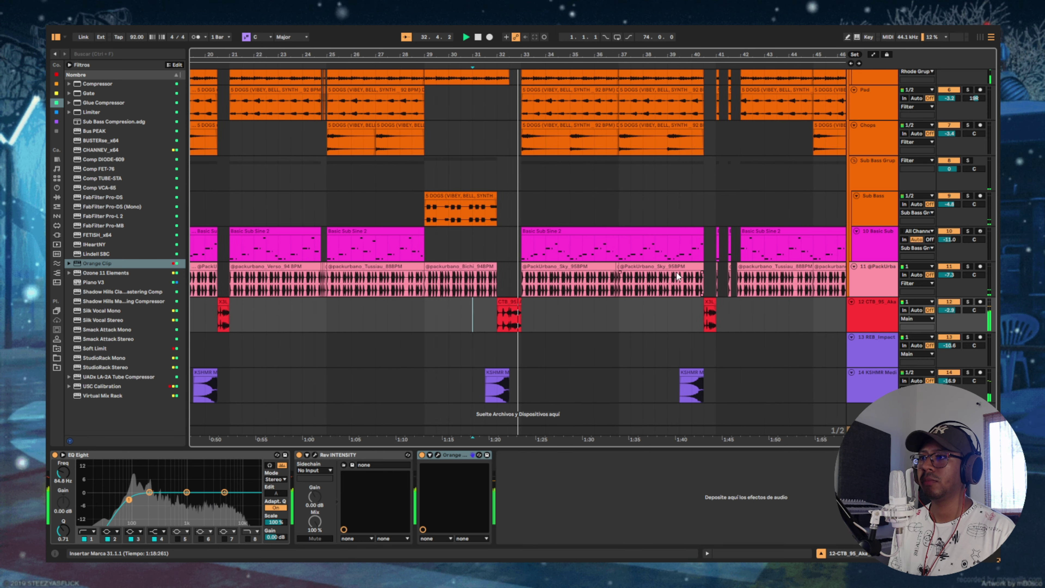
# Step: Select the REB_Impact_Fx_04 clip at bar 49, solo its track and play it
pyautogui.moveTo(651, 56); pyautogui.dragTo(536, 56)
pyautogui.click(642, 354)
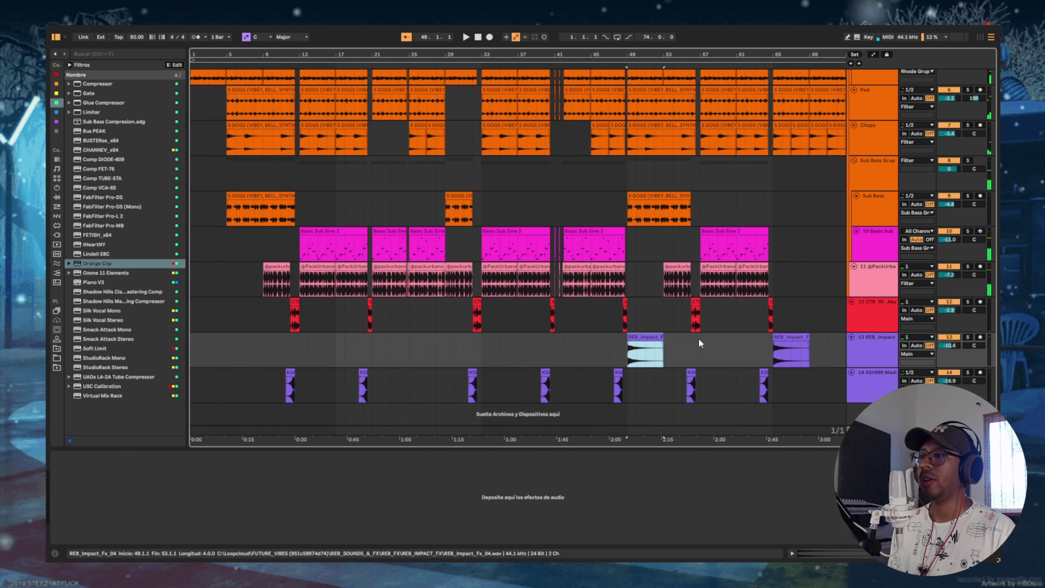
pyautogui.press('z')
pyautogui.press('space')
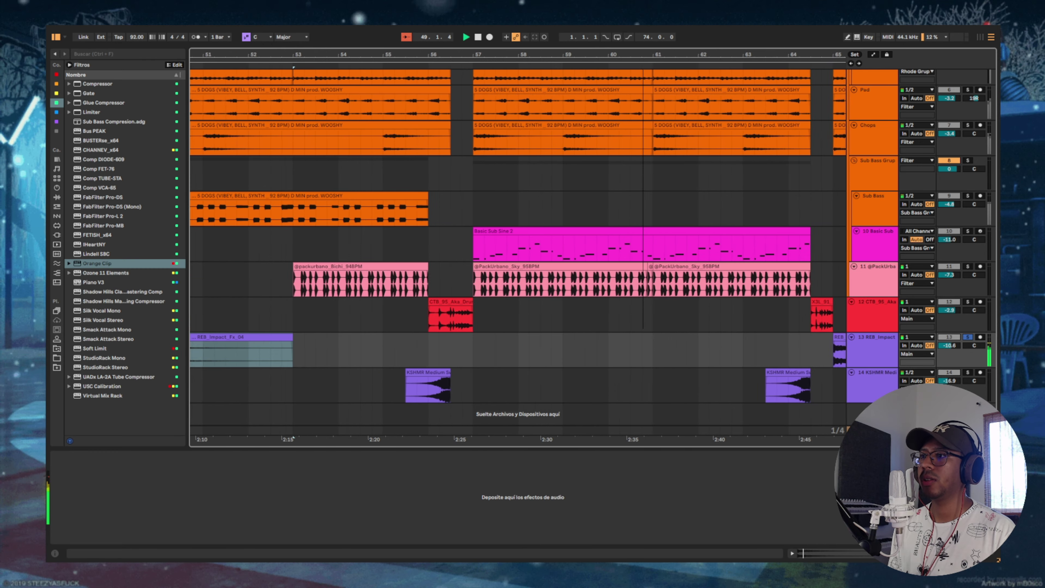
# Step: Add an EQ Eight to the impact track and make band 1 a low cut at about 177 Hz
pyautogui.click(57, 93)
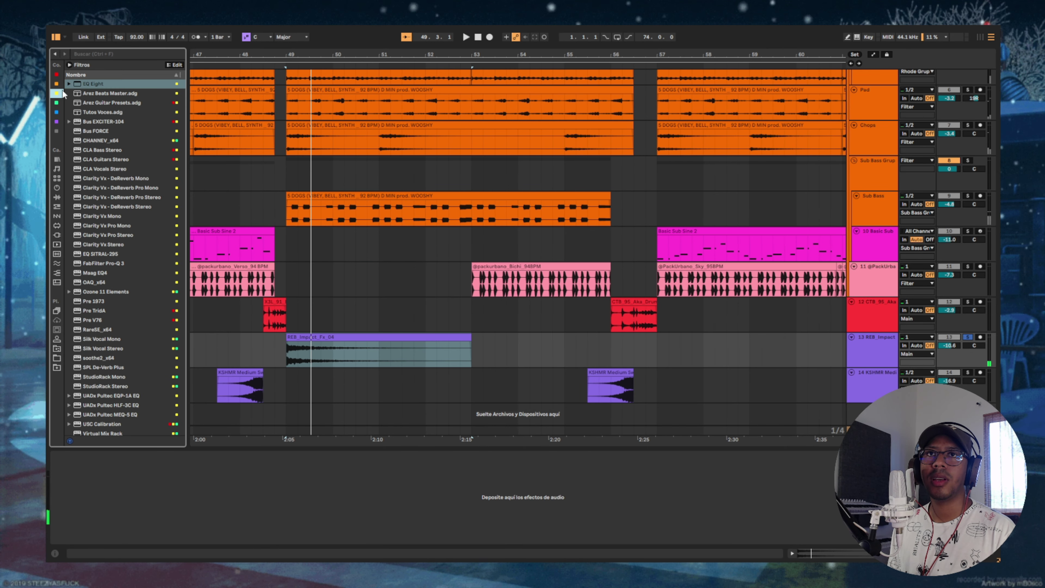
pyautogui.moveTo(84, 114); pyautogui.dragTo(99, 498)
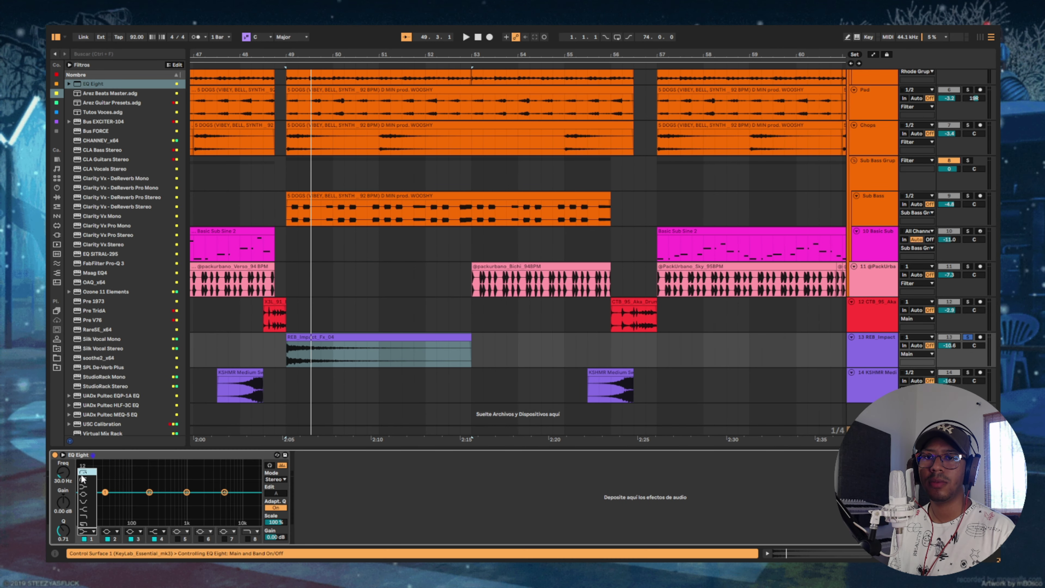
pyautogui.click(82, 479)
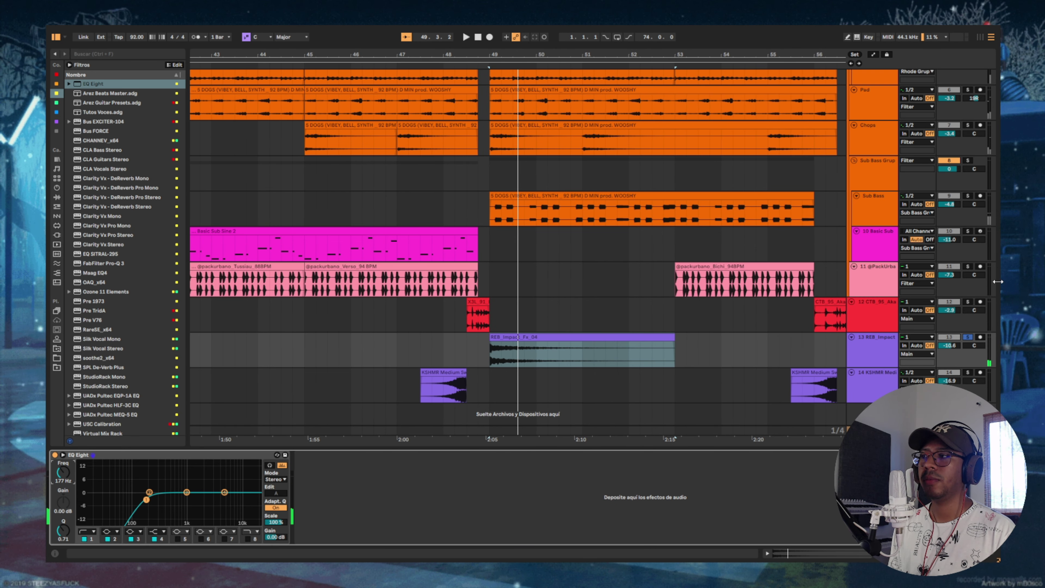
# Step: Add Orange Clip after the impact track's EQ Eight, raise its input gain and set Orange to 0.0 while checking playback
pyautogui.click(56, 103)
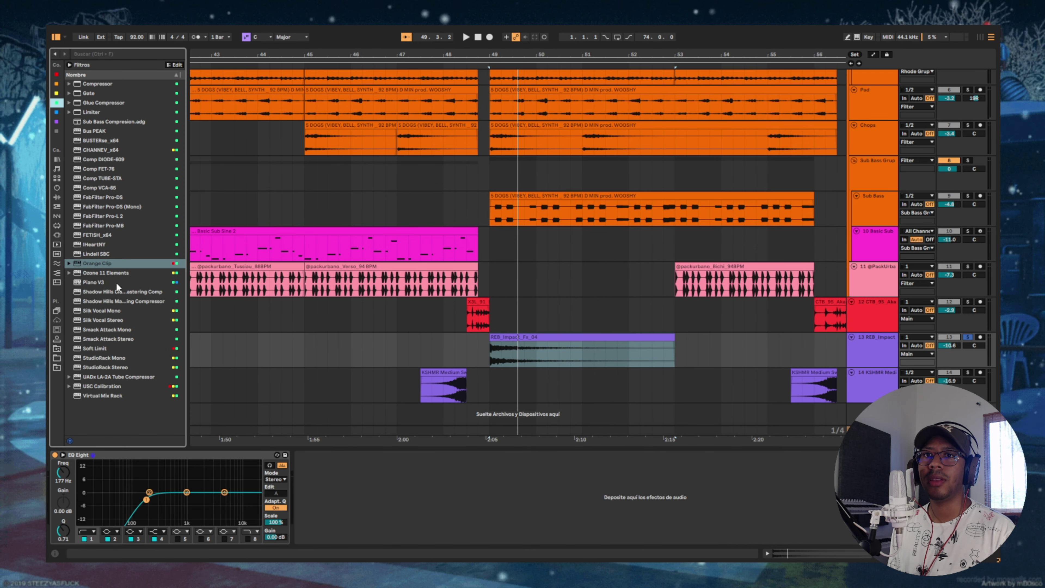
pyautogui.doubleClick(118, 263)
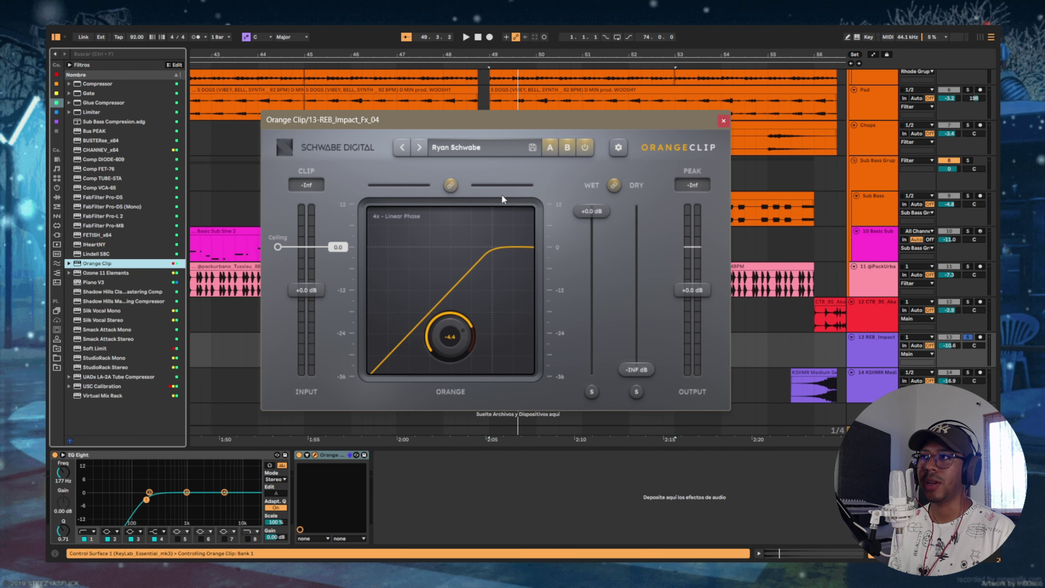
pyautogui.moveTo(311, 295); pyautogui.dragTo(311, 280)
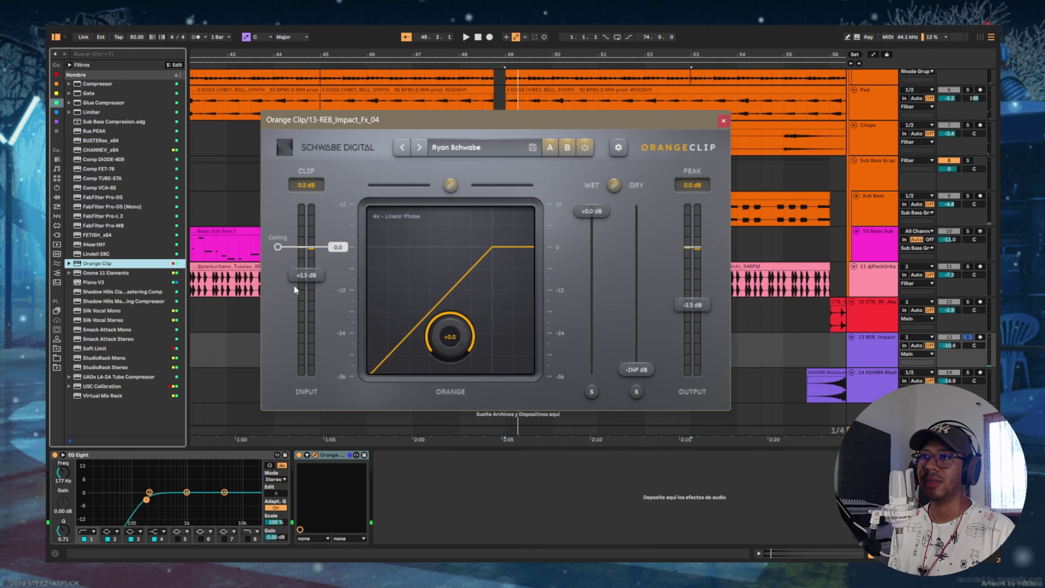
pyautogui.press('space')
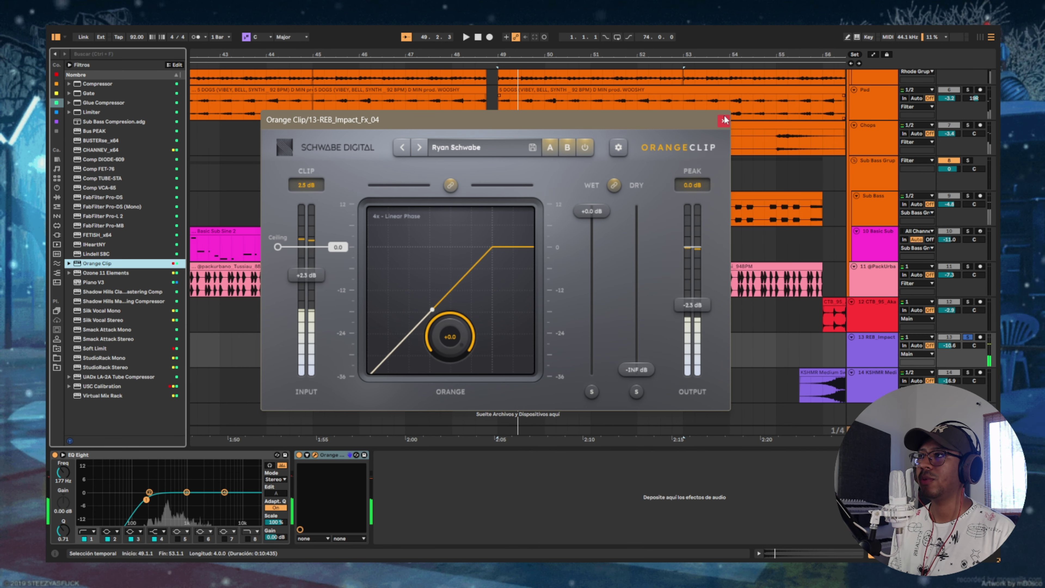
pyautogui.click(724, 119)
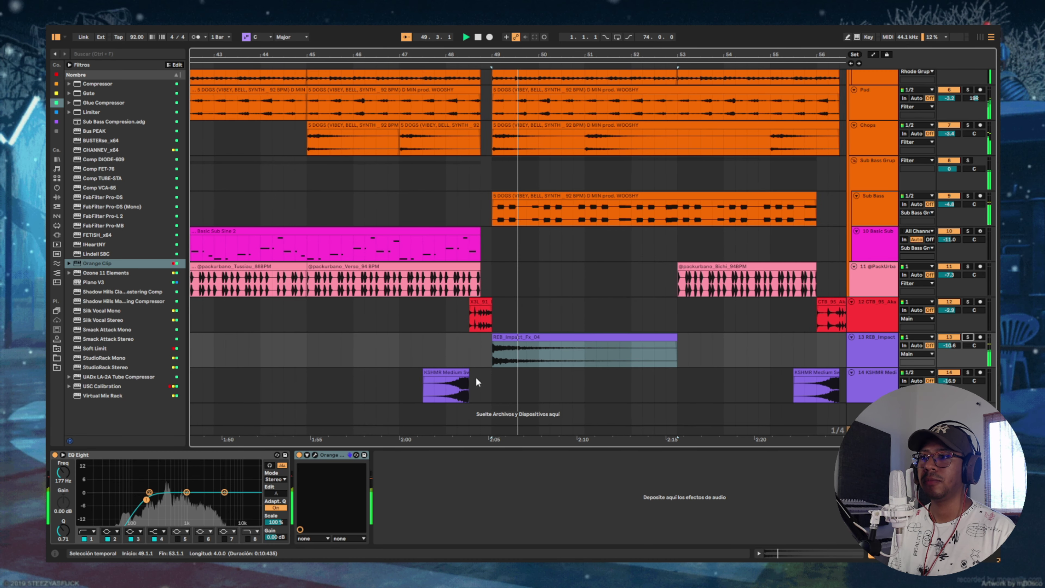
# Step: Solo the KSHMR Medium sweep before bar 49, add an EQ Eight and make band 1 a low cut at about 391 Hz during playback
pyautogui.click(457, 385)
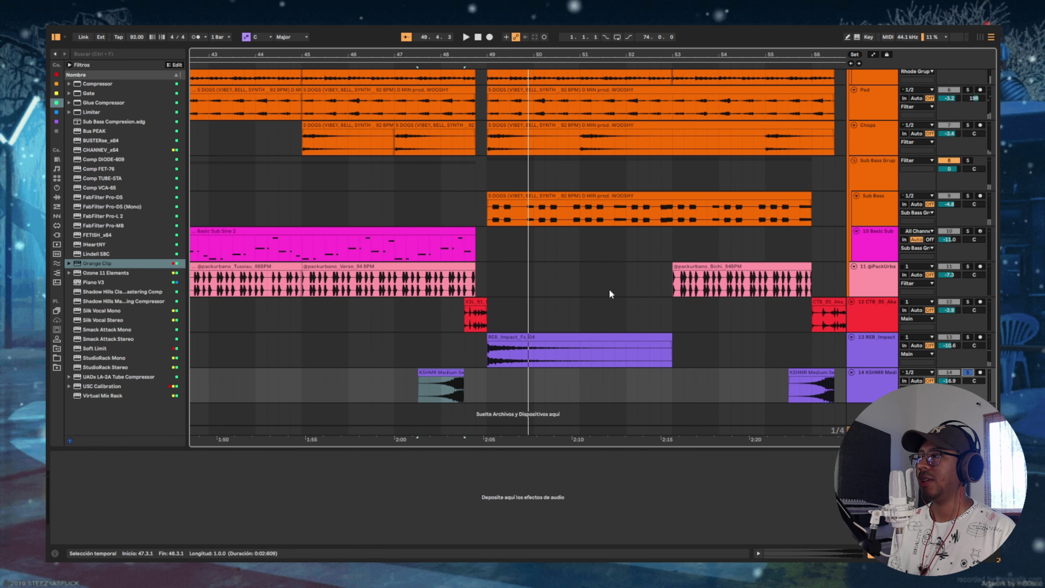
pyautogui.click(455, 364)
pyautogui.click(454, 373)
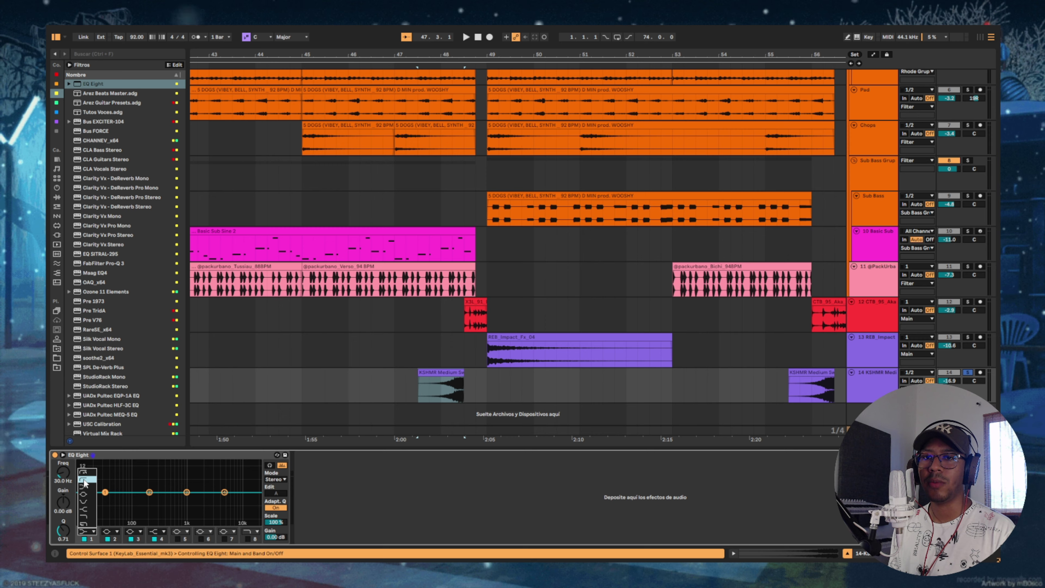
pyautogui.click(84, 480)
pyautogui.press('space')
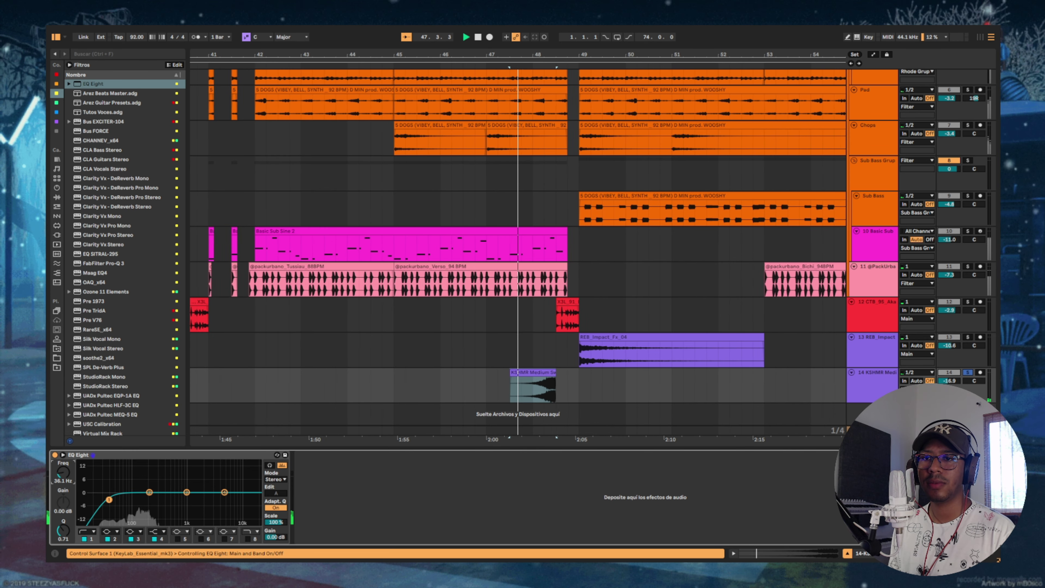
pyautogui.moveTo(66, 475); pyautogui.dragTo(66, 440)
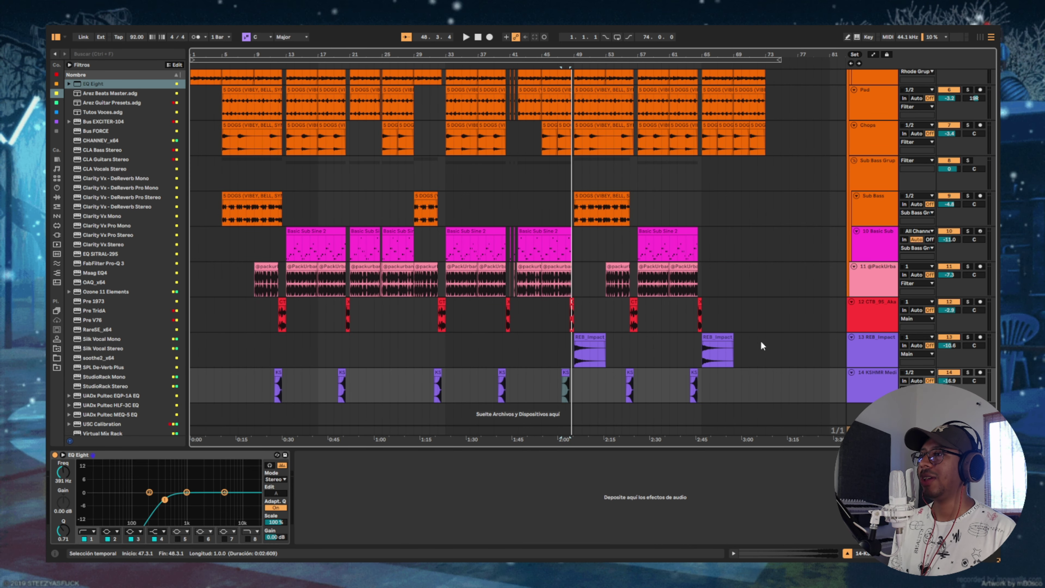
# Step: Return to the upper tracks and set the playback start position at bar 13
pyautogui.scroll(6, 760, 340)
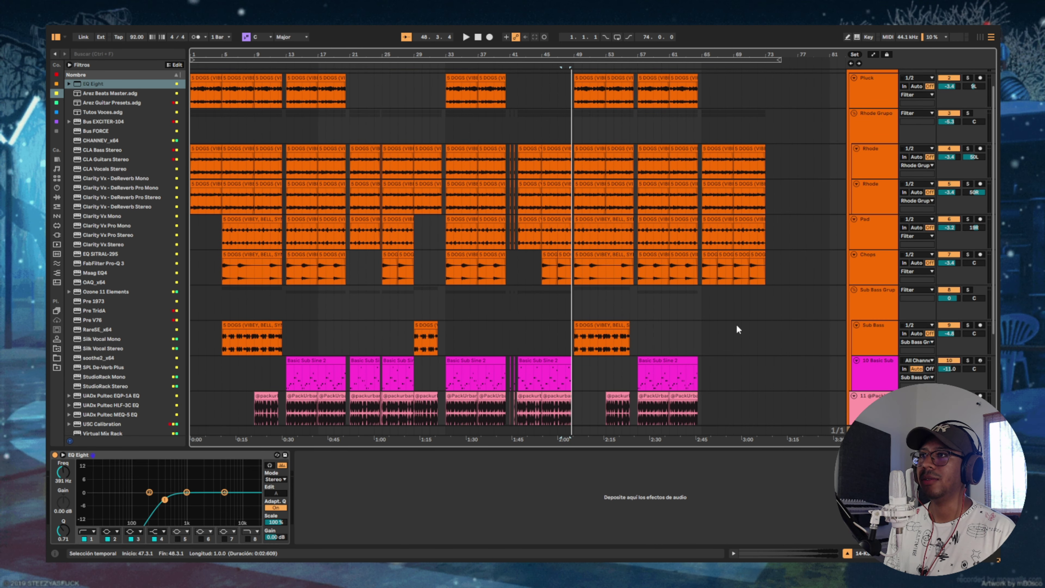
pyautogui.scroll(5, 341, 144)
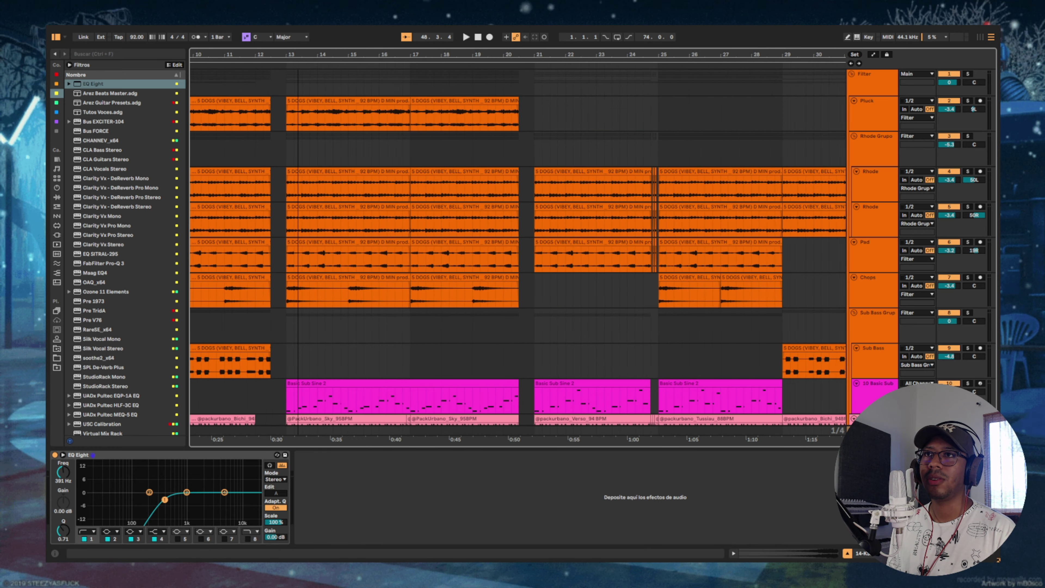
pyautogui.click(326, 147)
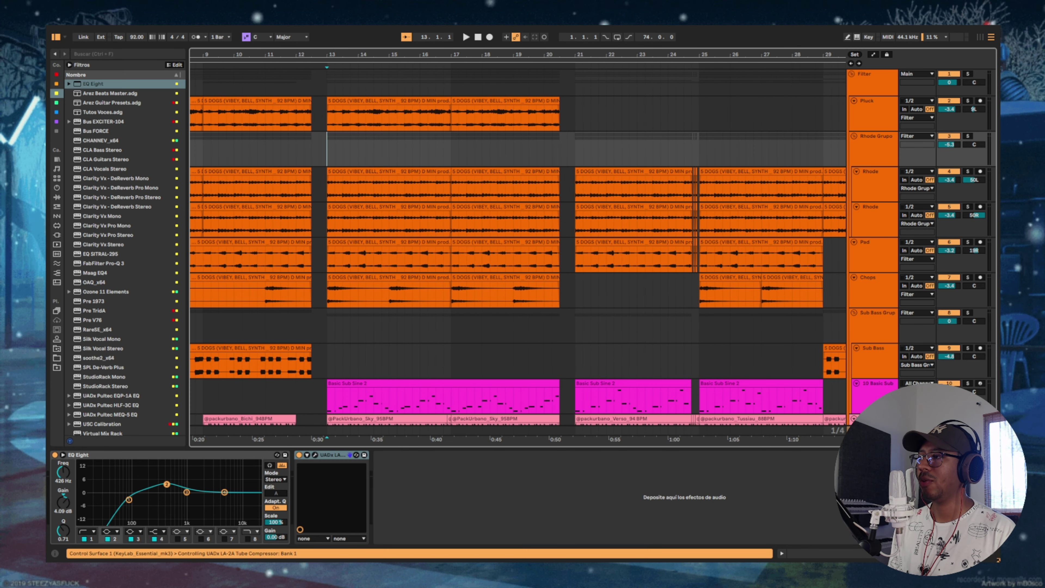
# Step: Insert Comp TUBE-STA before USC Calibration on the main track and set its output gain to about 44.7 dB during playback
pyautogui.click(872, 431)
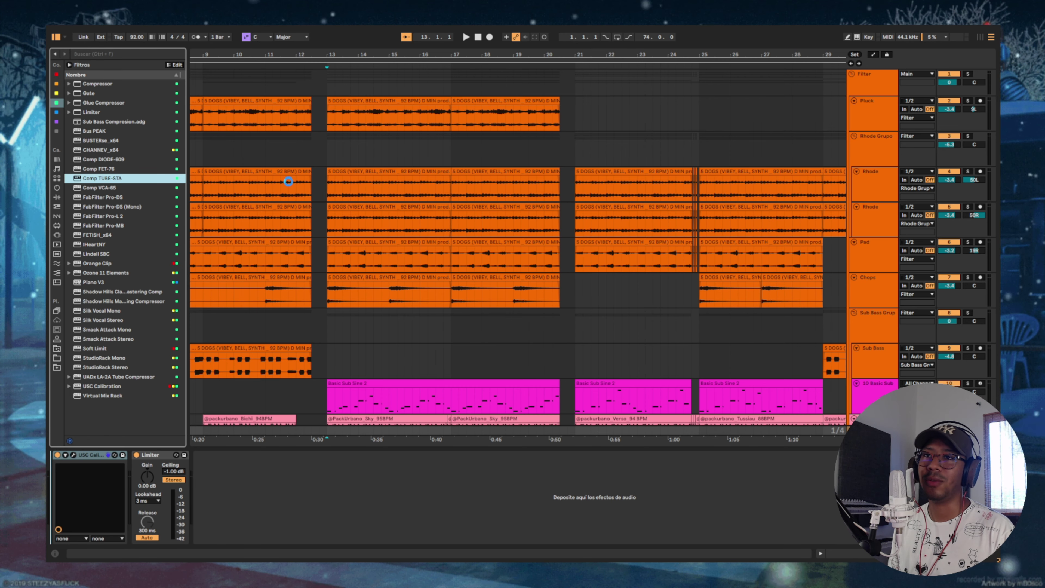
pyautogui.moveTo(435, 157); pyautogui.dragTo(373, 145)
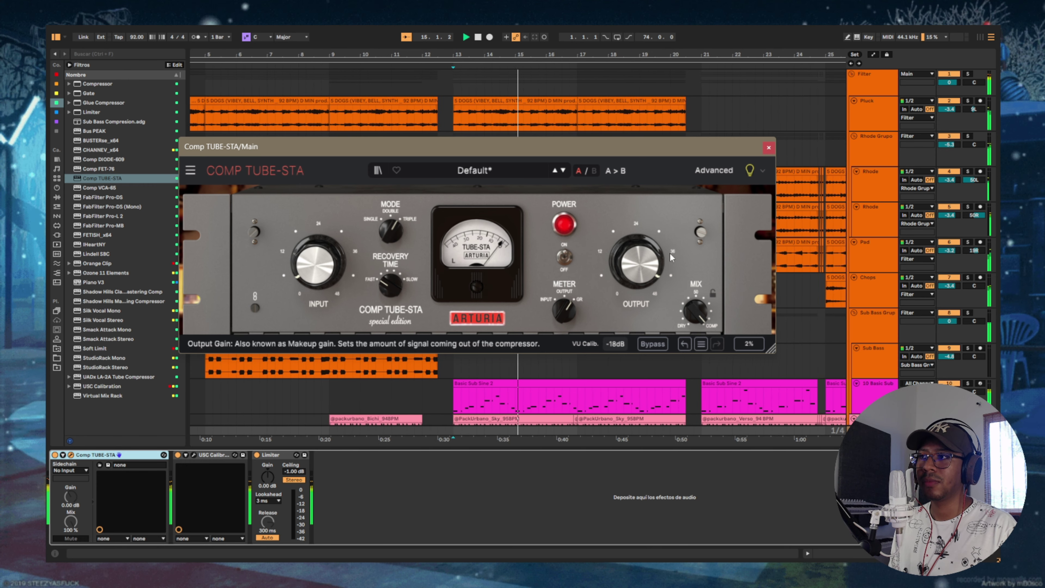
pyautogui.moveTo(637, 263); pyautogui.dragTo(637, 261)
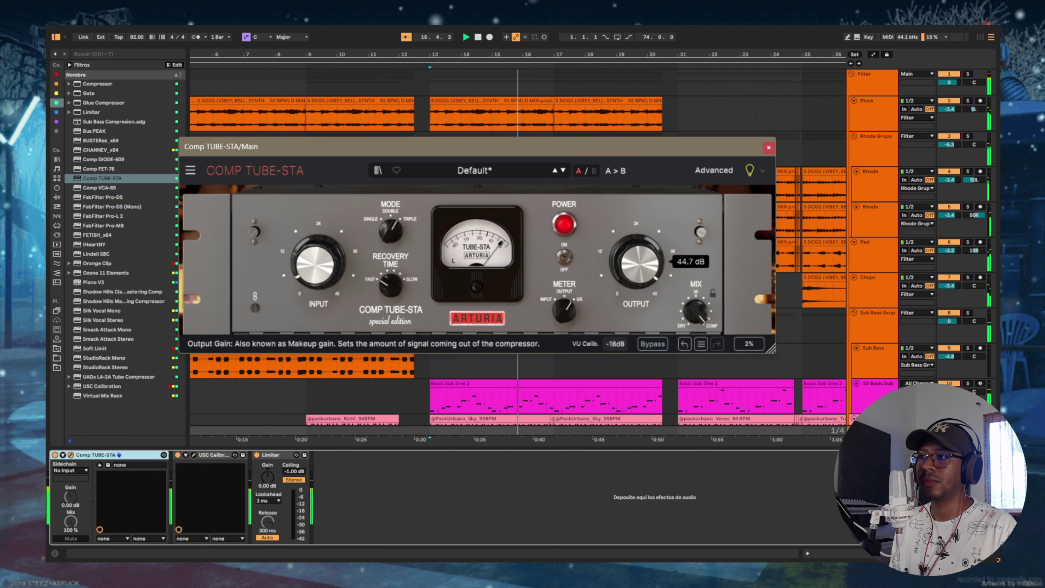